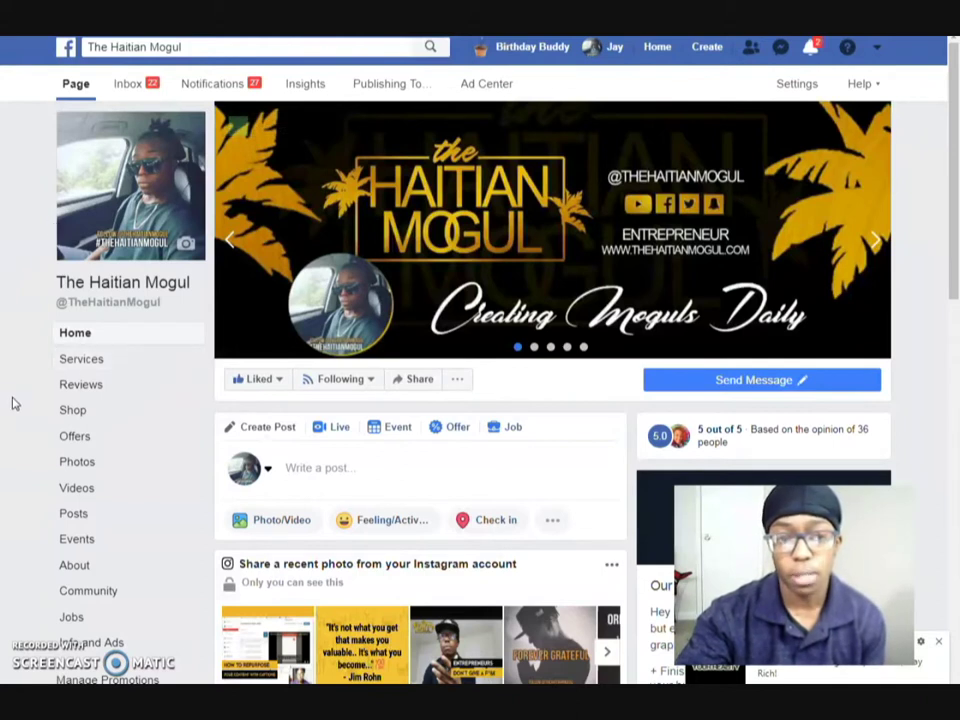
# Step: Open the page inbox and read a follower's conversation to see the bot's automatic replies
pyautogui.click(156, 100)
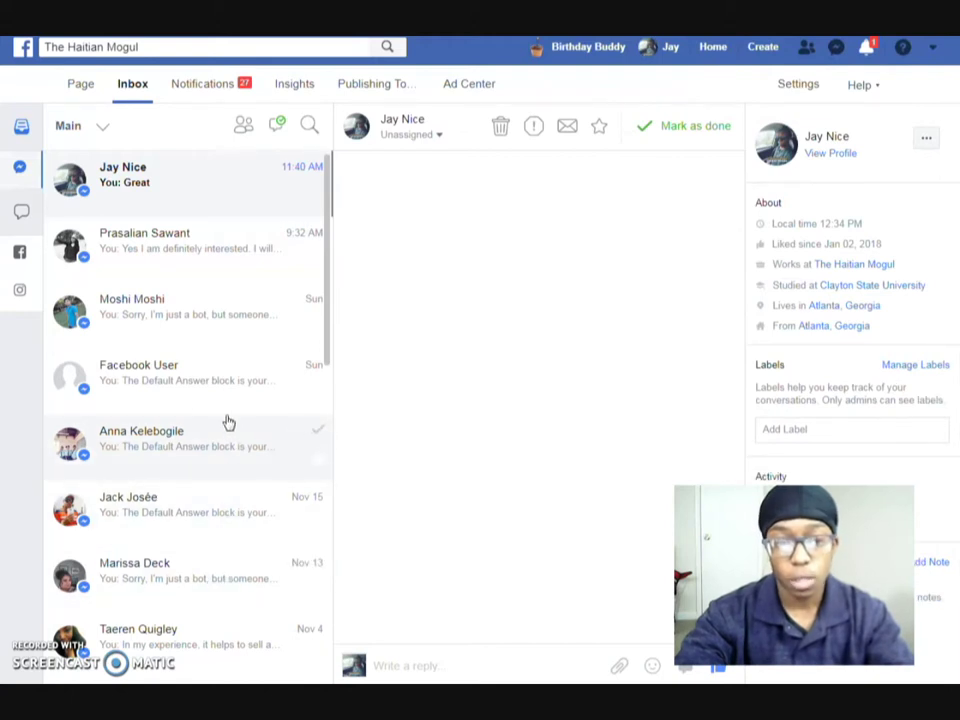
pyautogui.click(205, 322)
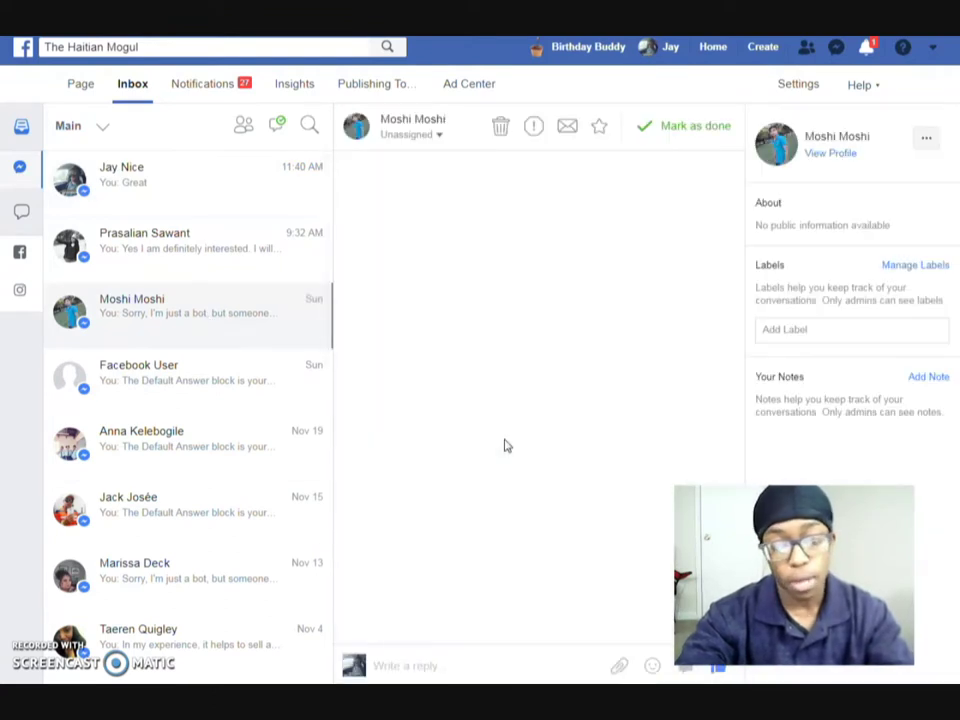
pyautogui.scroll(2, 450, 375)
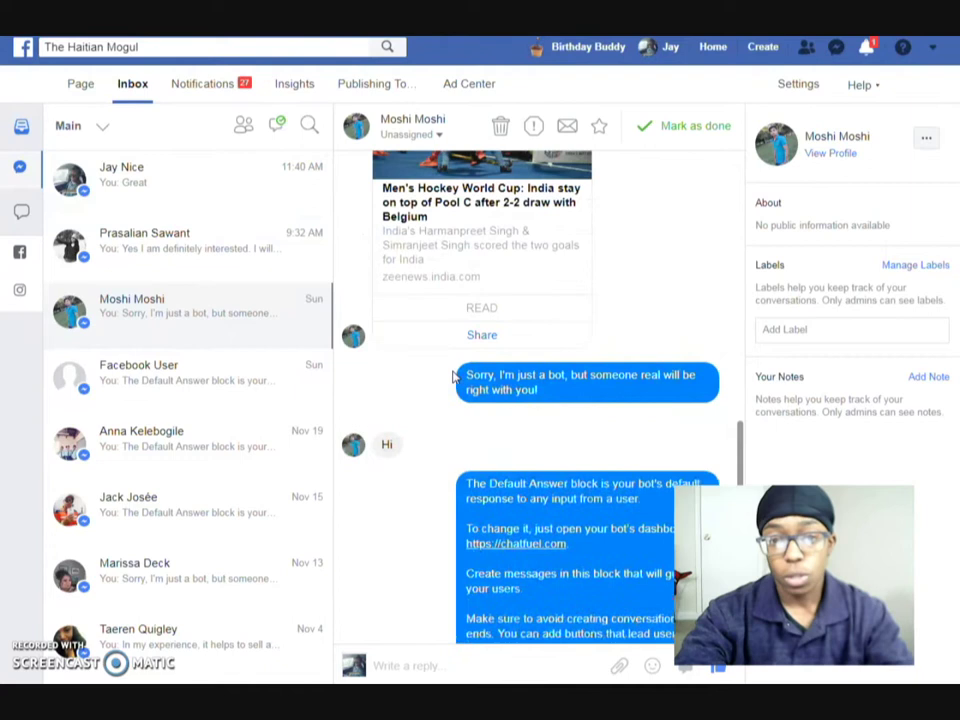
pyautogui.scroll(-2, 452, 376)
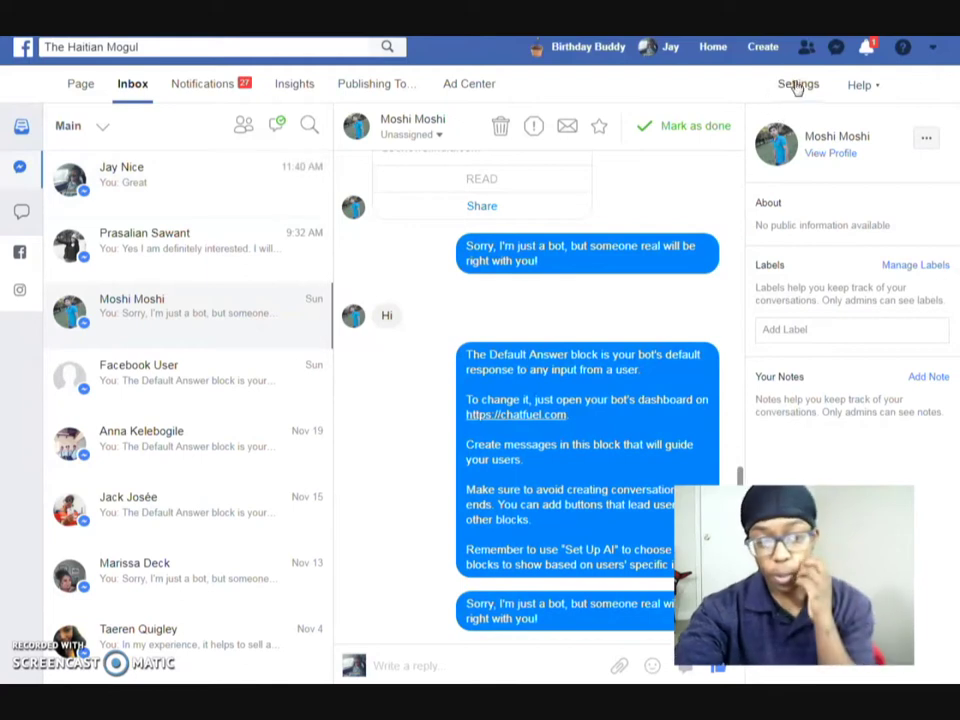
# Step: Go to the page's Settings and open the Messenger Platform section to see its apps
pyautogui.click(785, 94)
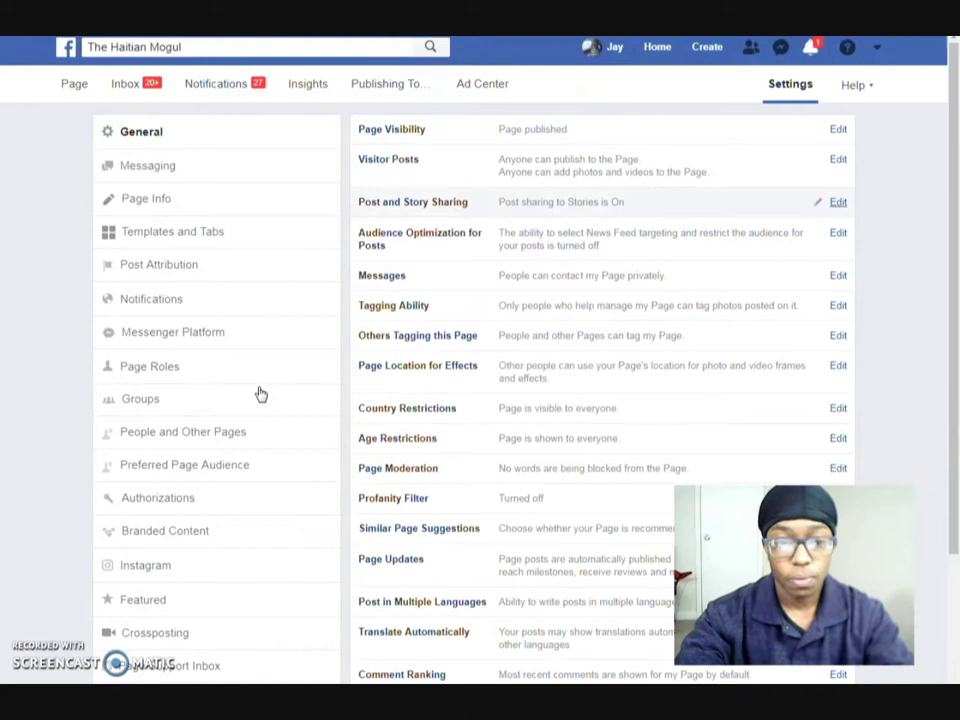
pyautogui.scroll(-2, 218, 275)
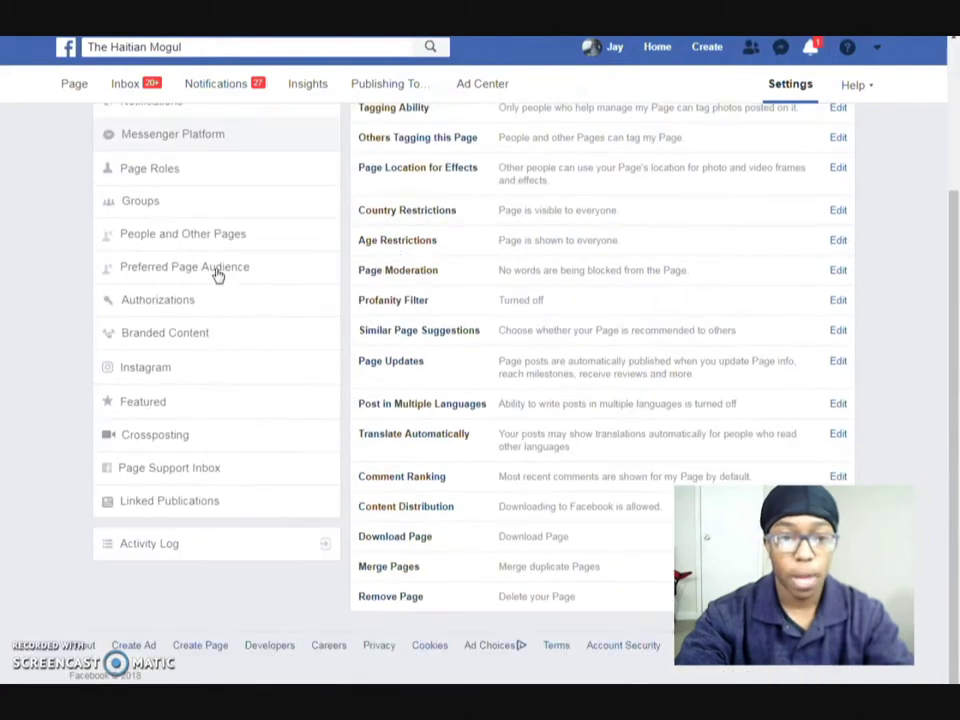
pyautogui.click(200, 140)
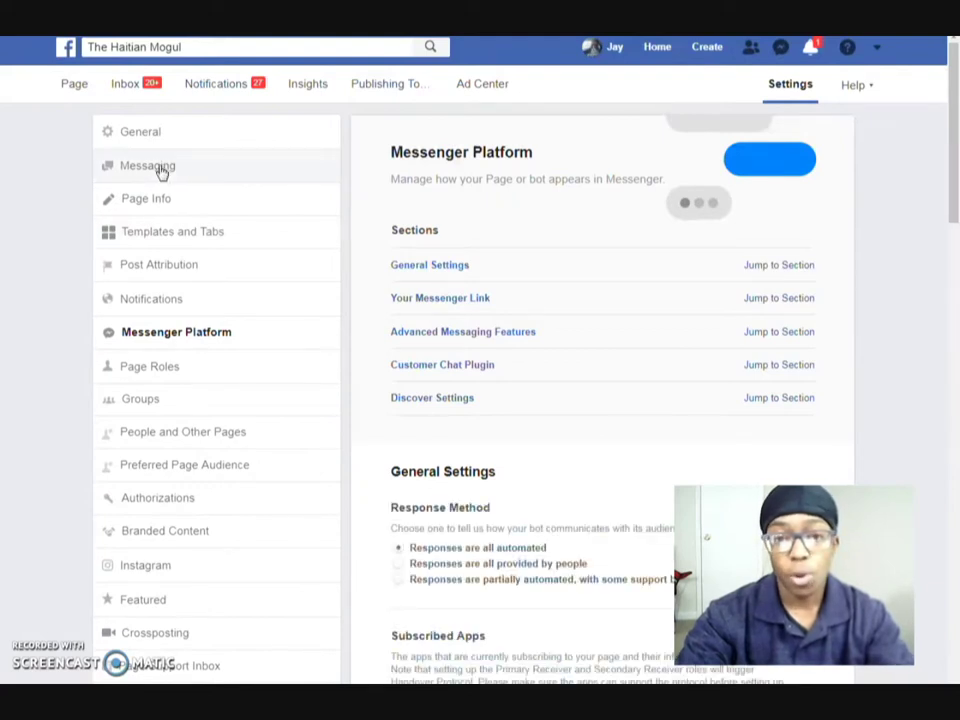
pyautogui.scroll(-2, 36, 240)
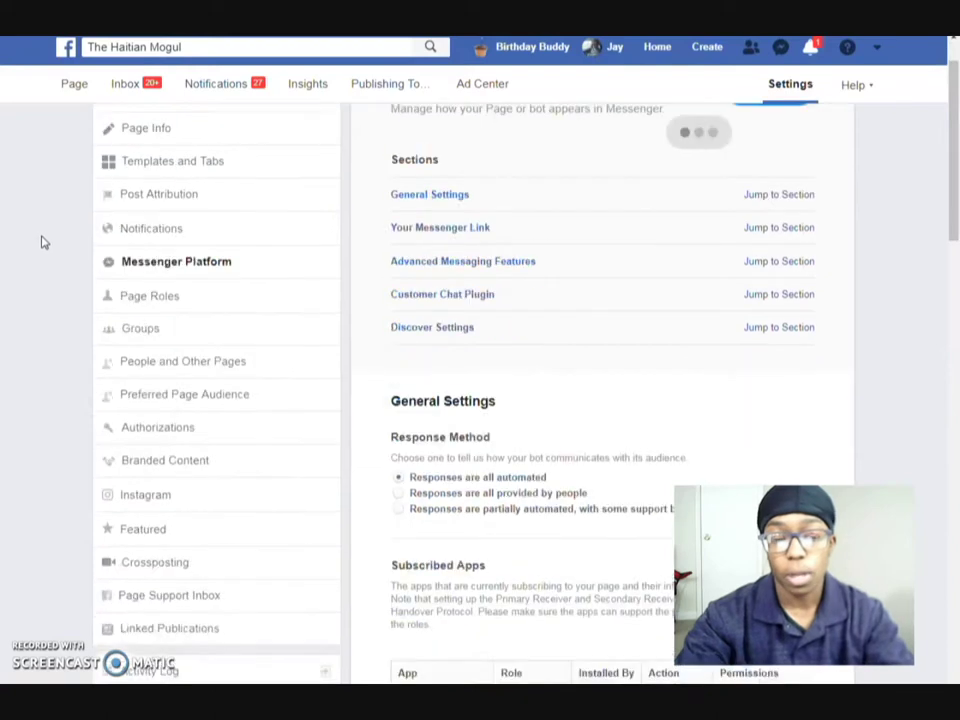
# Step: Review the Subscribed Apps table listing MobileMonkey, Chatfuel, ManyChat and Andter Bot
pyautogui.scroll(-5, 43, 241)
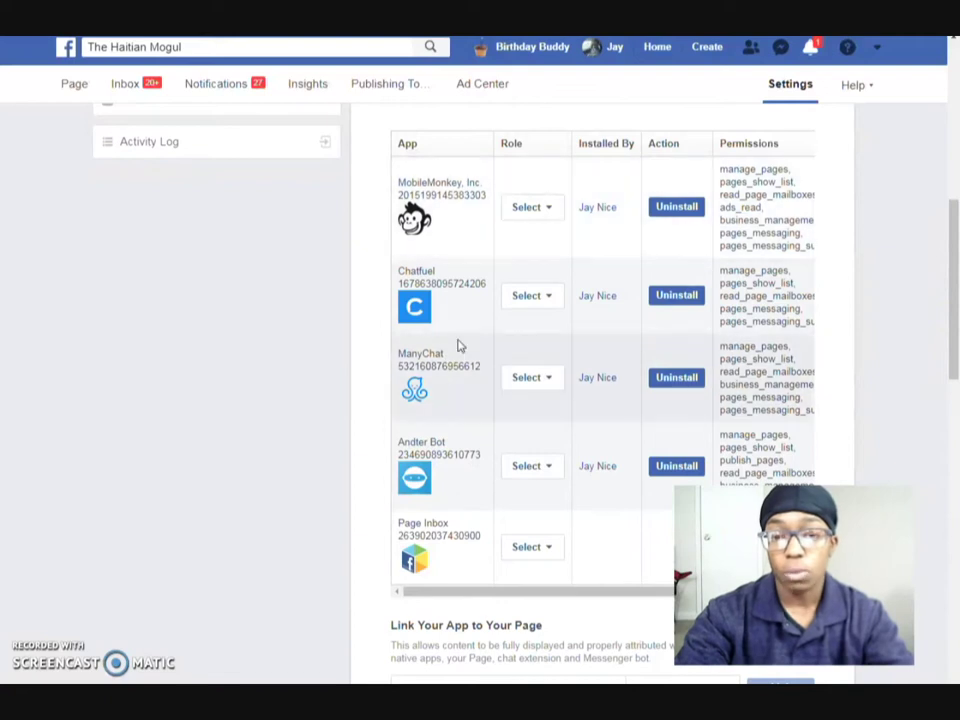
pyautogui.scroll(1, 895, 381)
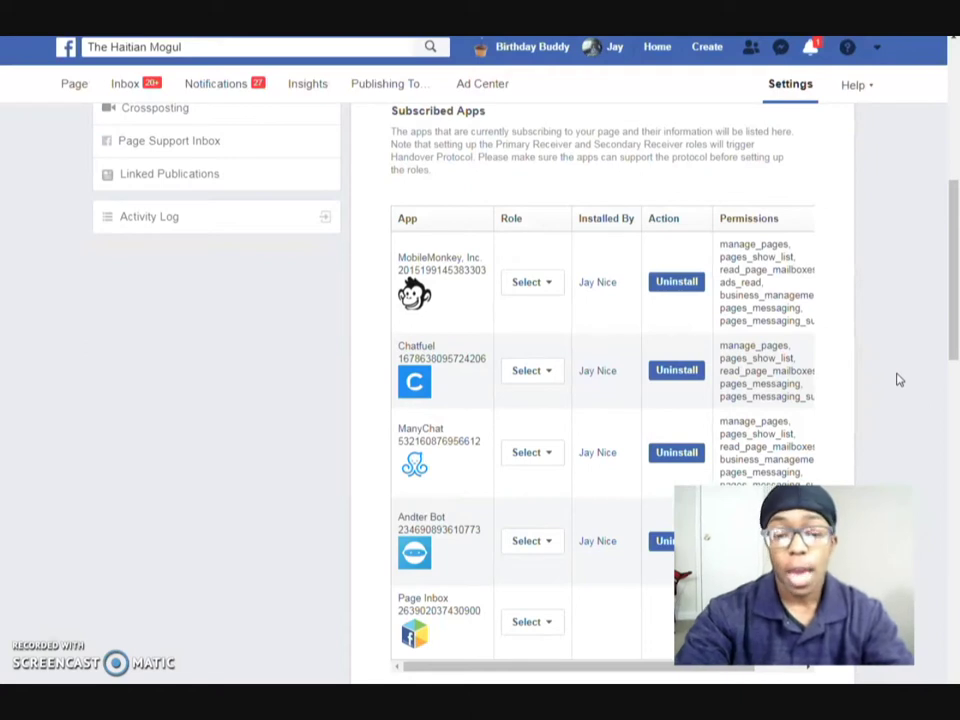
pyautogui.scroll(-1, 957, 345)
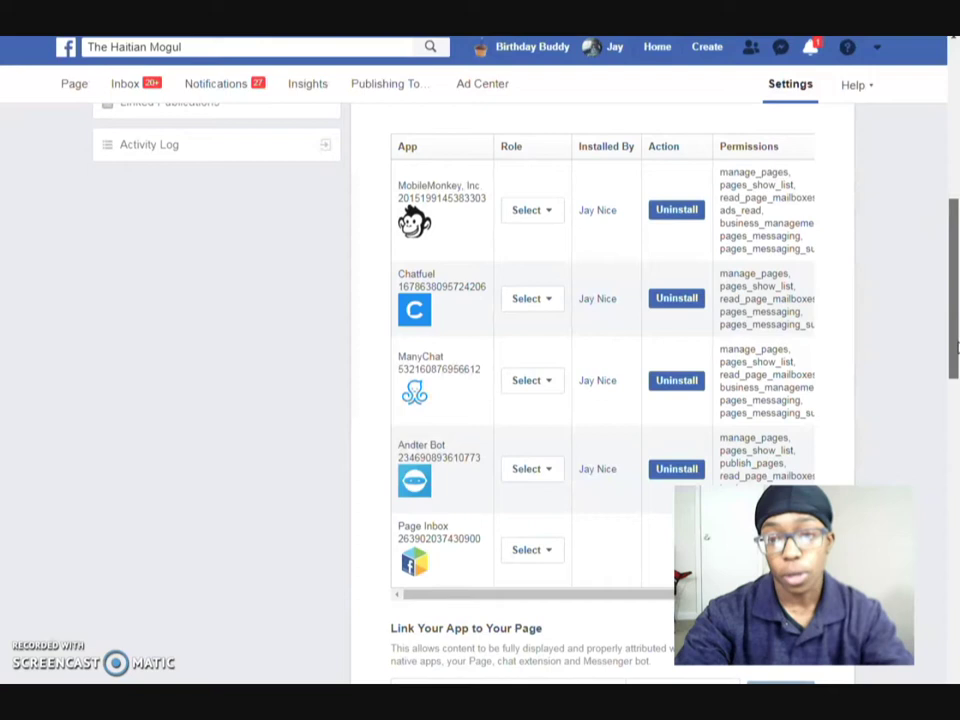
pyautogui.scroll(-1, 957, 345)
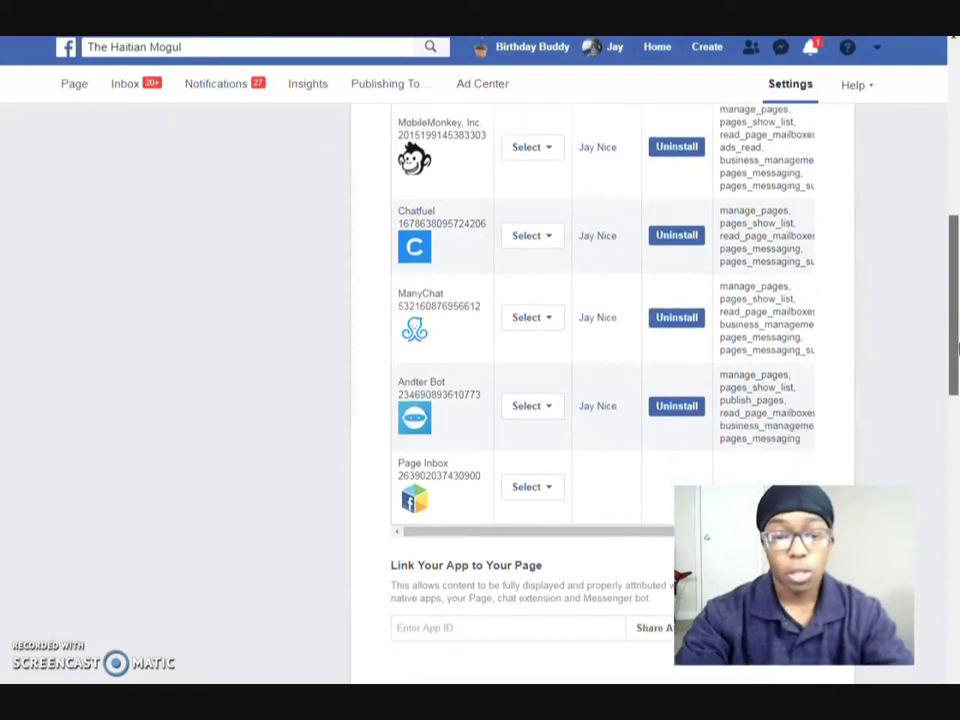
pyautogui.scroll(6, 957, 342)
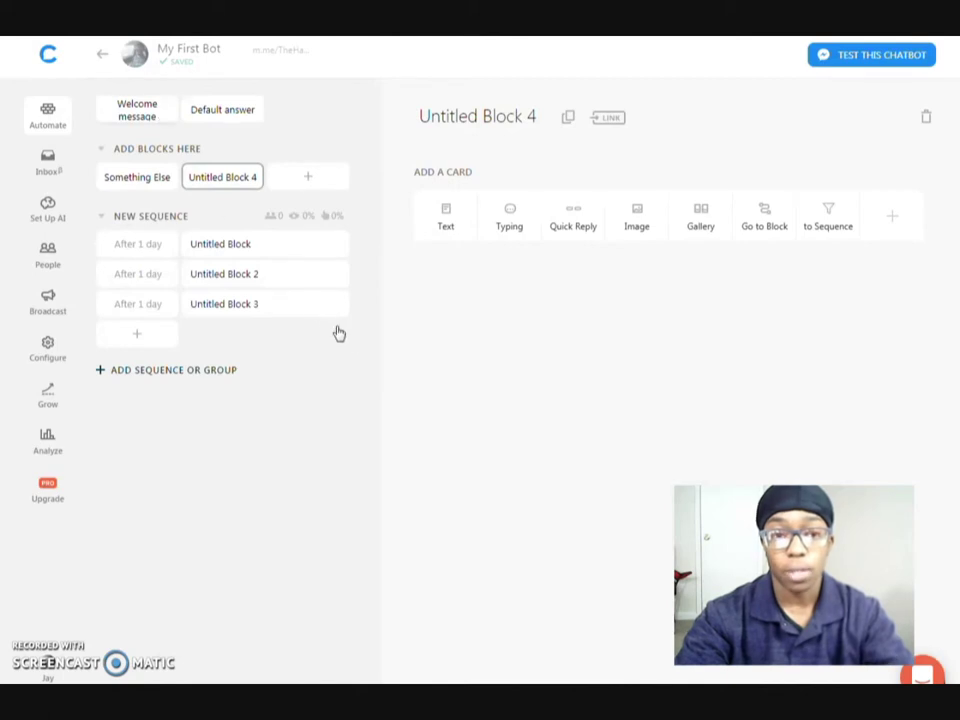
# Step: View the Welcome message block's buttons in Chatfuel, then open the Something Else block
pyautogui.click(130, 103)
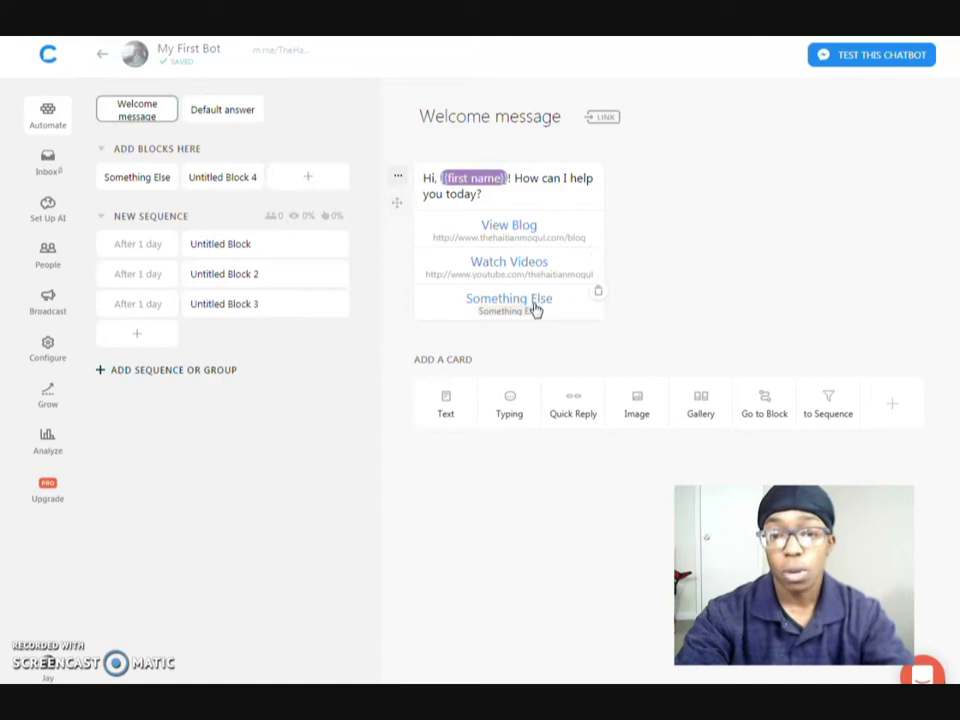
pyautogui.click(145, 180)
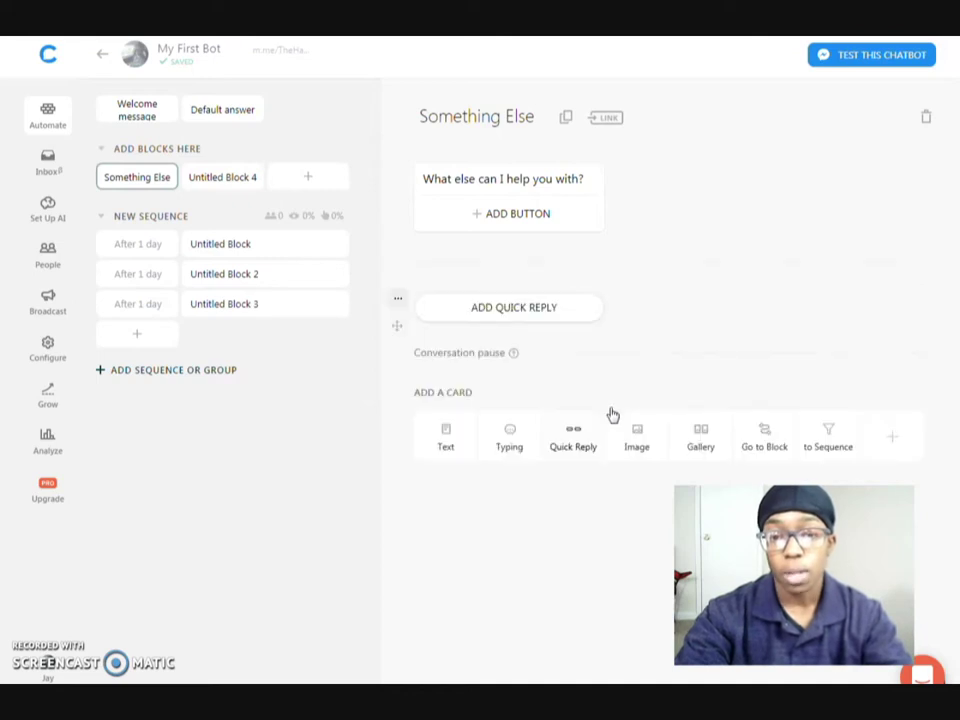
pyautogui.click(527, 313)
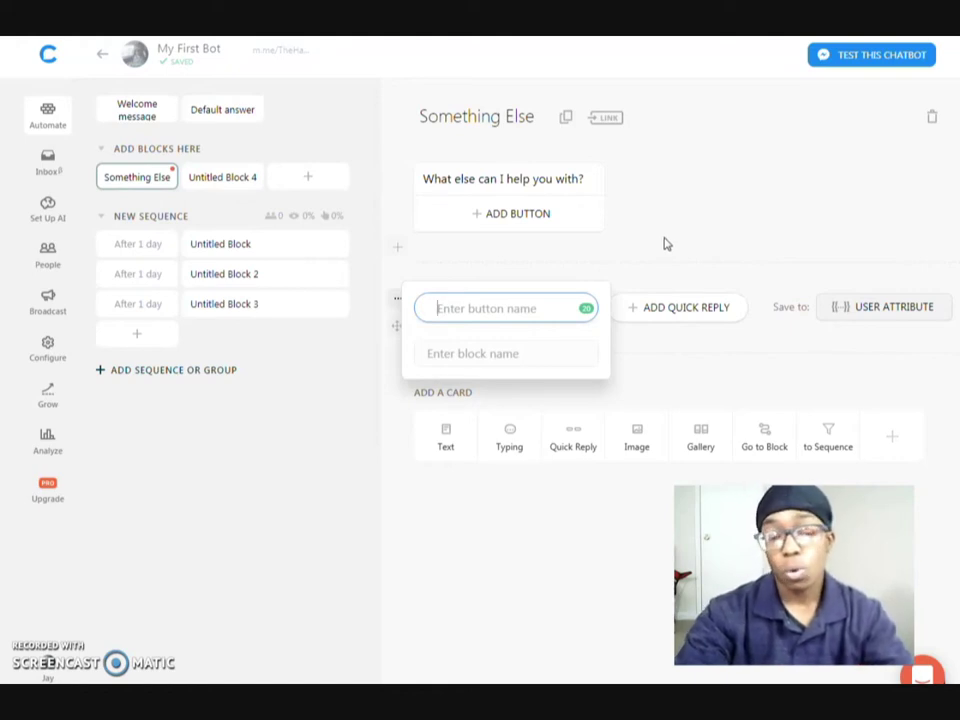
pyautogui.click(665, 244)
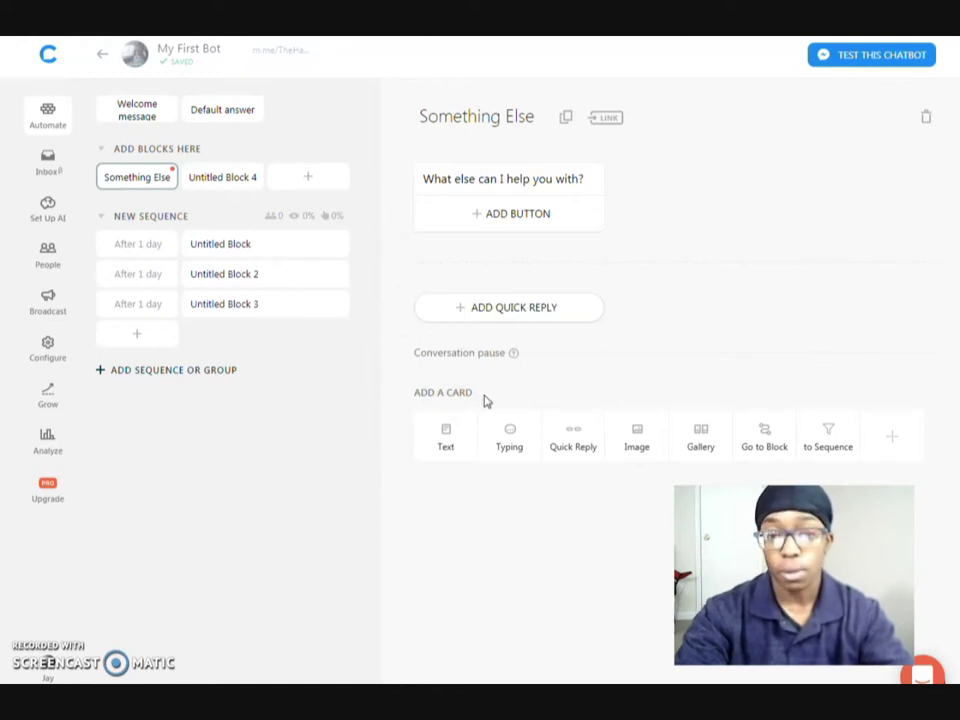
pyautogui.moveTo(514, 357)
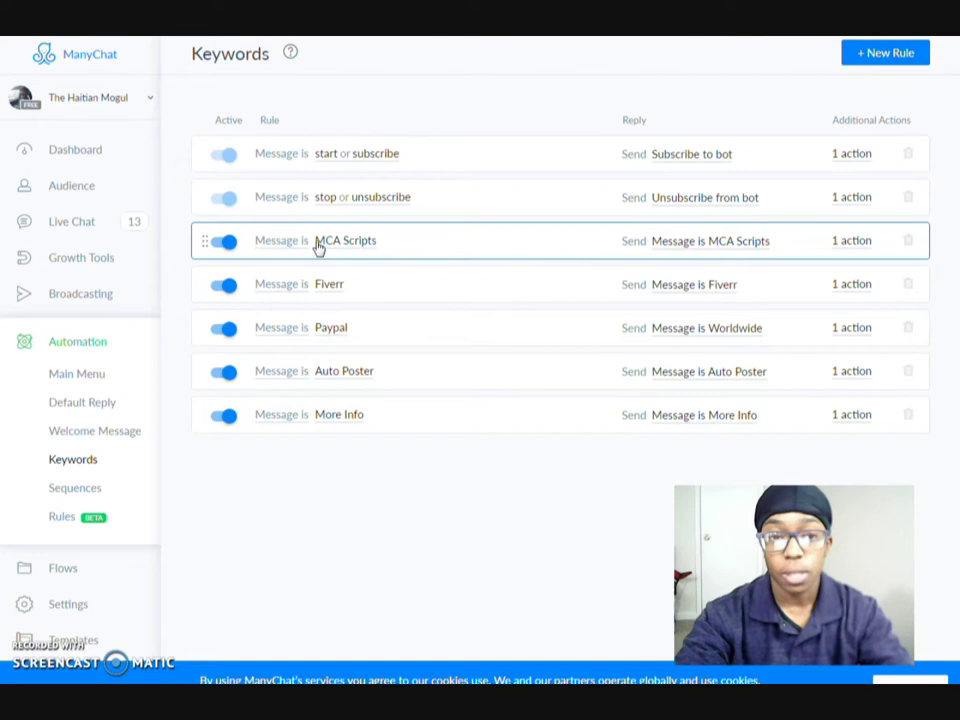
# Step: Open the MCA Scripts keyword rule's reply with its Download Scripts button, leaving the keyword unchanged
pyautogui.click(352, 247)
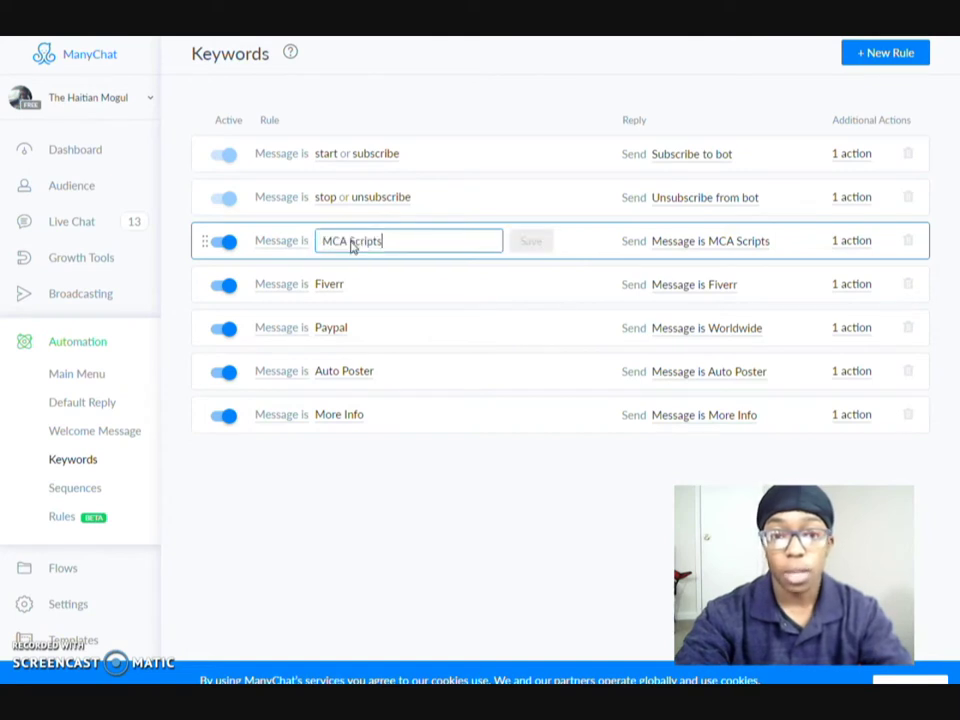
pyautogui.click(538, 236)
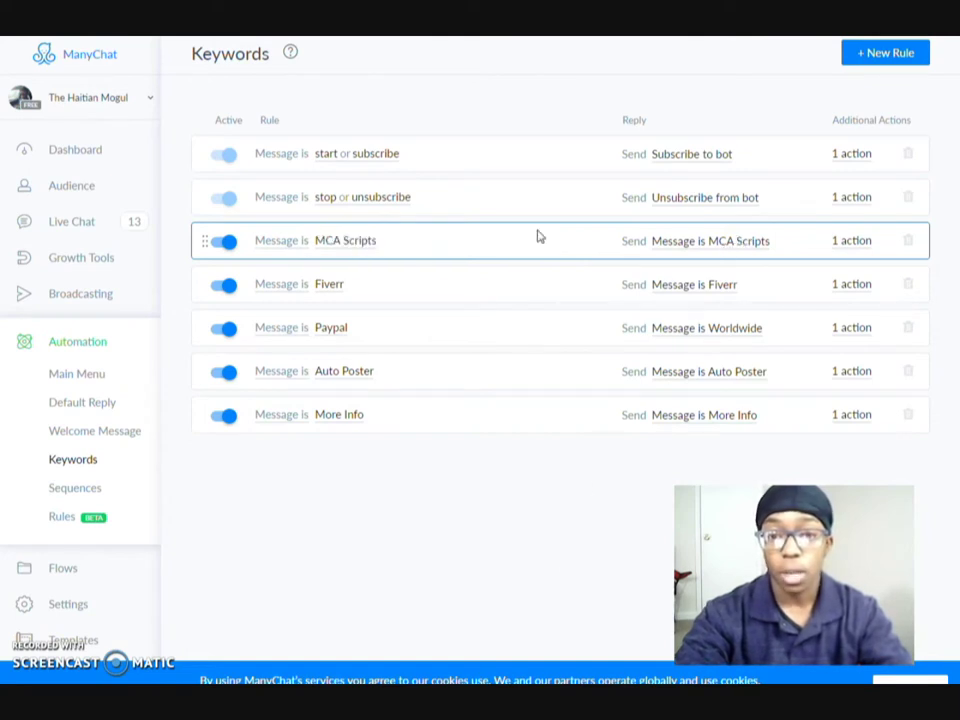
pyautogui.click(737, 246)
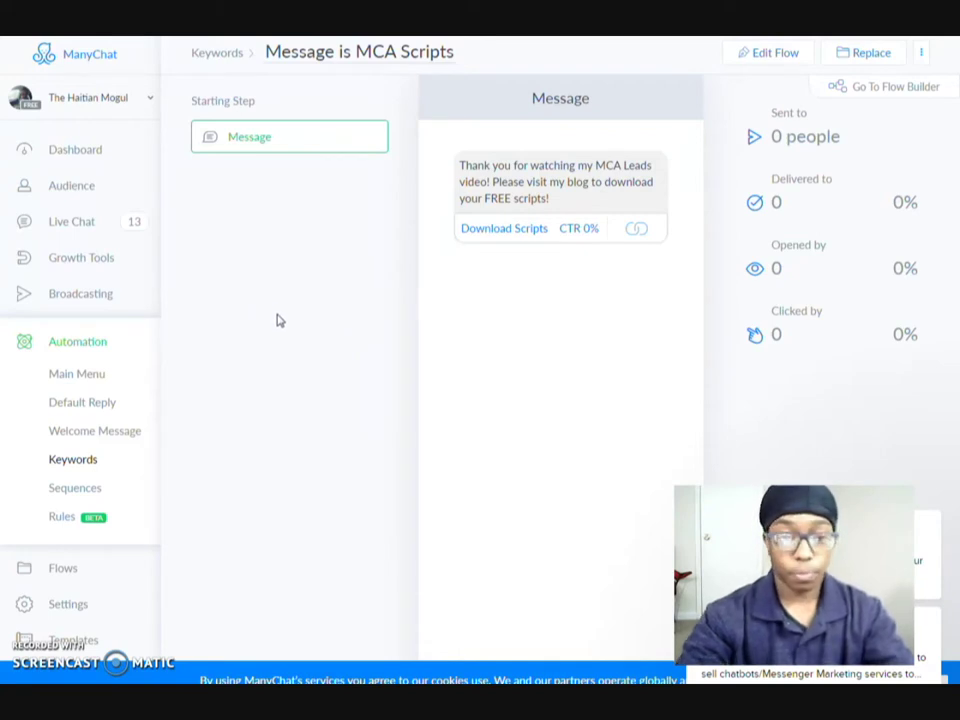
# Step: Return to ManyChat's Keywords rule list
pyautogui.click(90, 459)
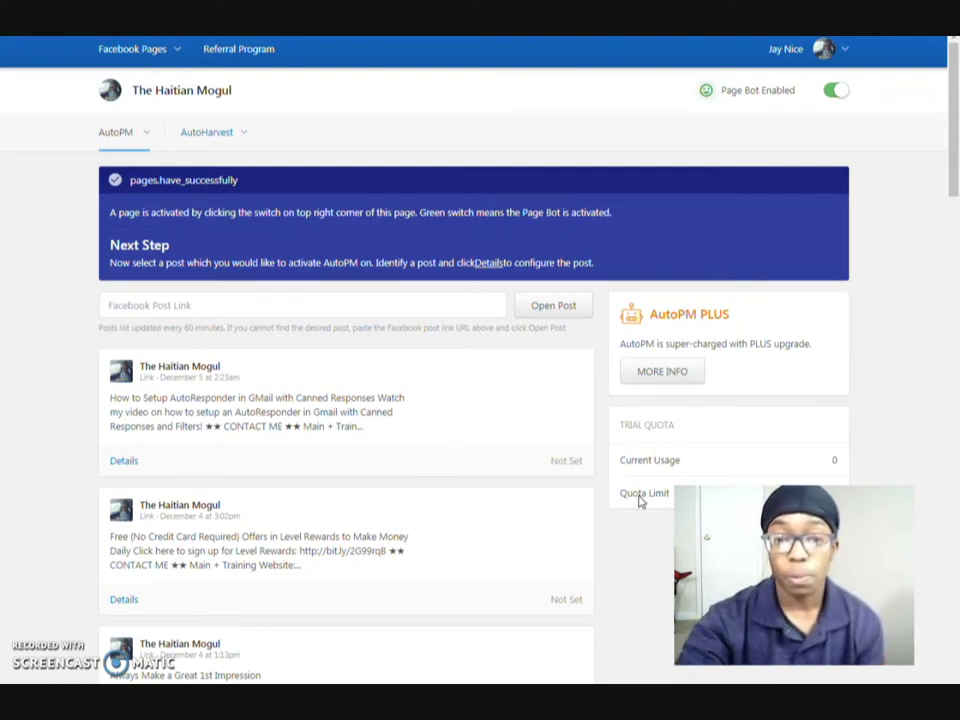
# Step: Scroll through The Haitian Mogul's post list, each post still marked AutoPM Not Set
pyautogui.scroll(-1, 478, 463)
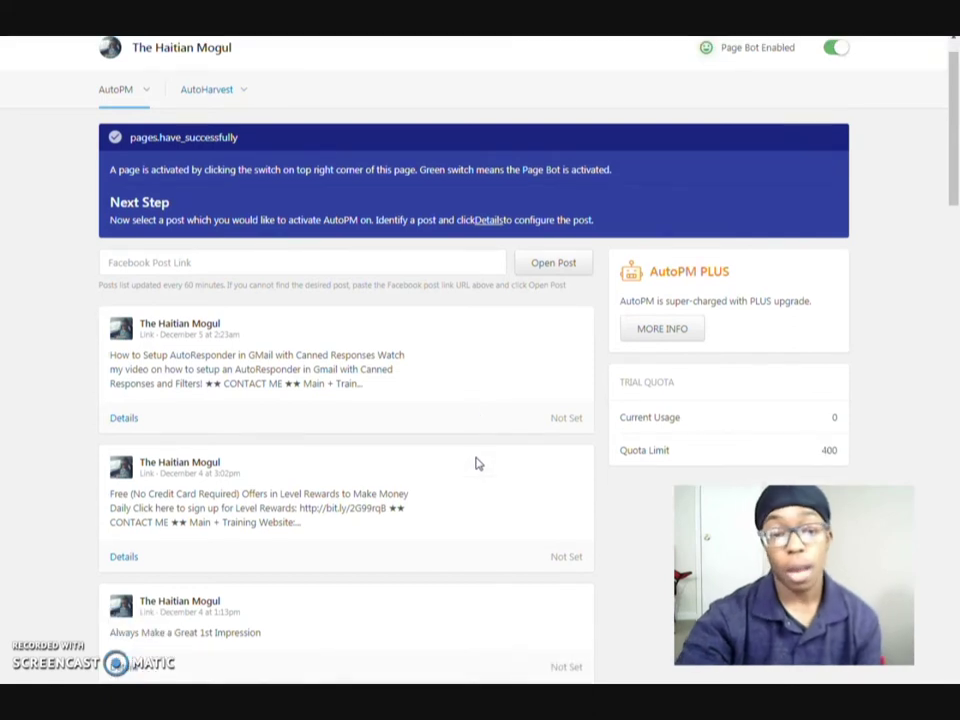
pyautogui.scroll(1, 576, 449)
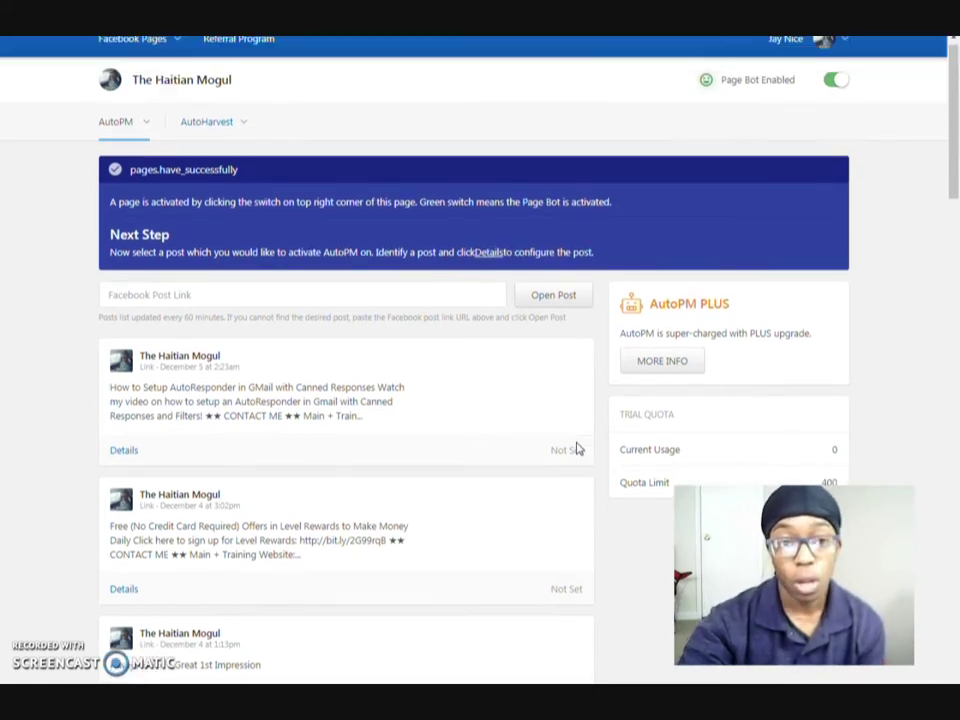
pyautogui.click(151, 139)
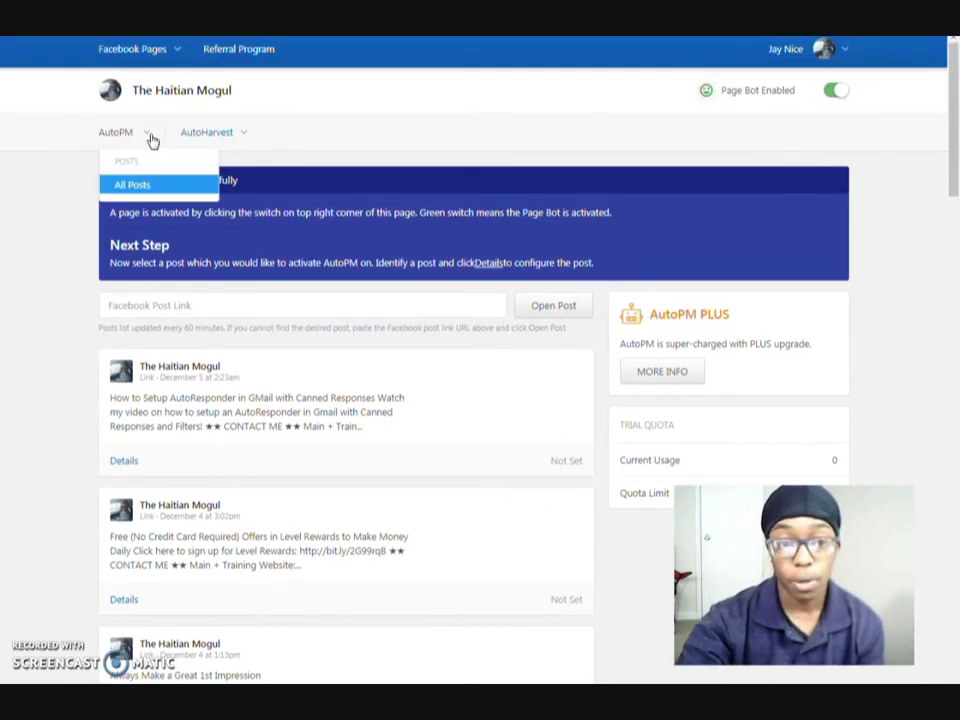
pyautogui.click(50, 260)
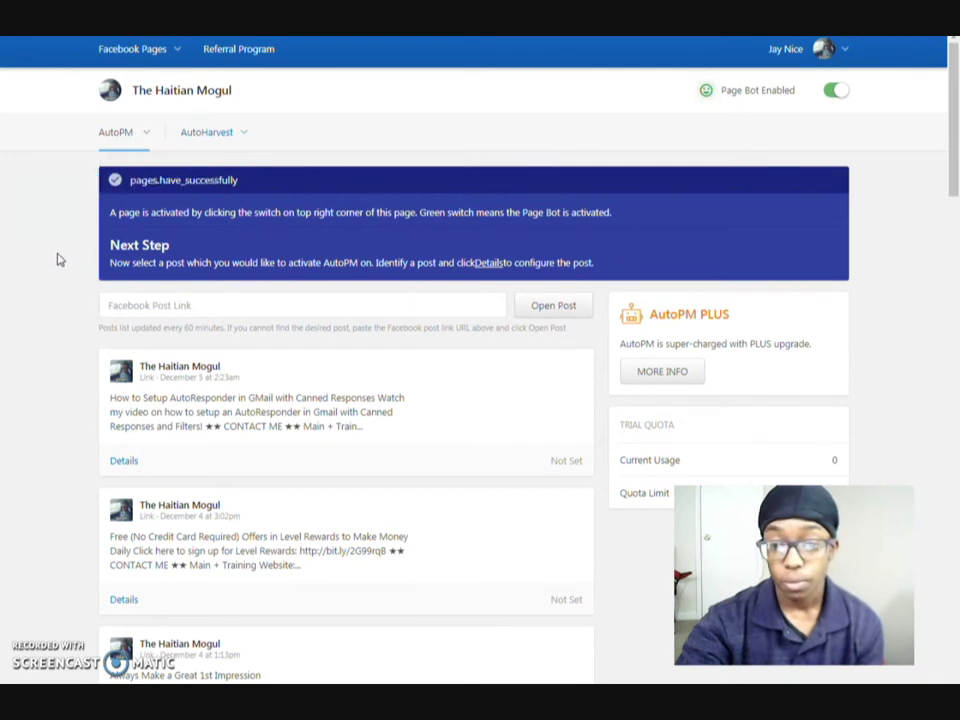
pyautogui.scroll(-3, 58, 258)
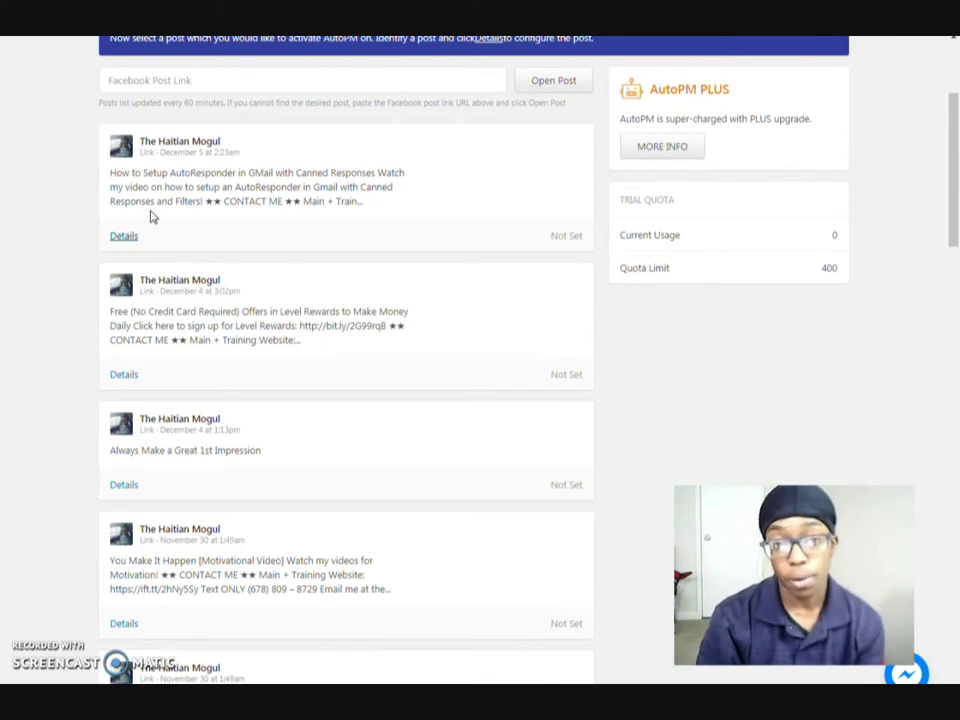
# Step: Open the GMail AutoResponder post's details and switch Post Bot to Enabled
pyautogui.click(152, 216)
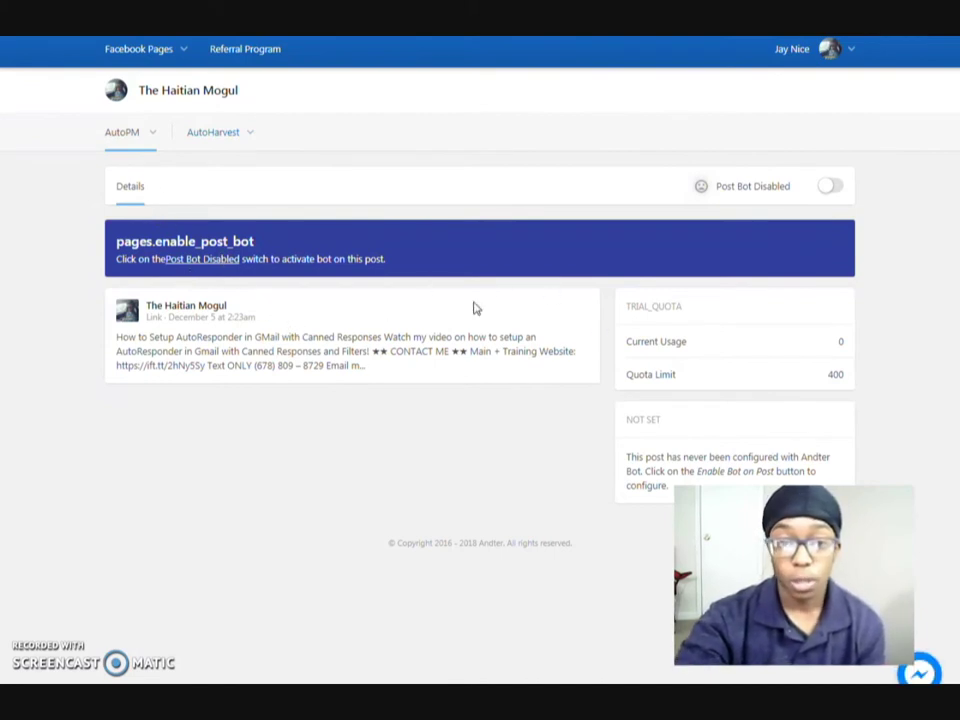
pyautogui.click(828, 187)
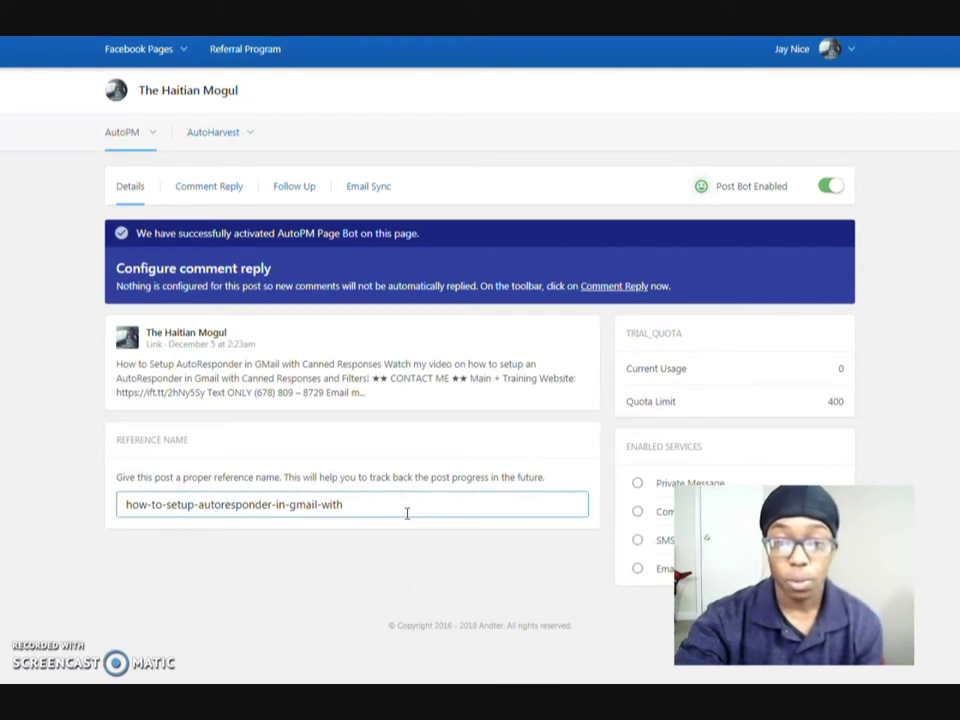
pyautogui.click(898, 392)
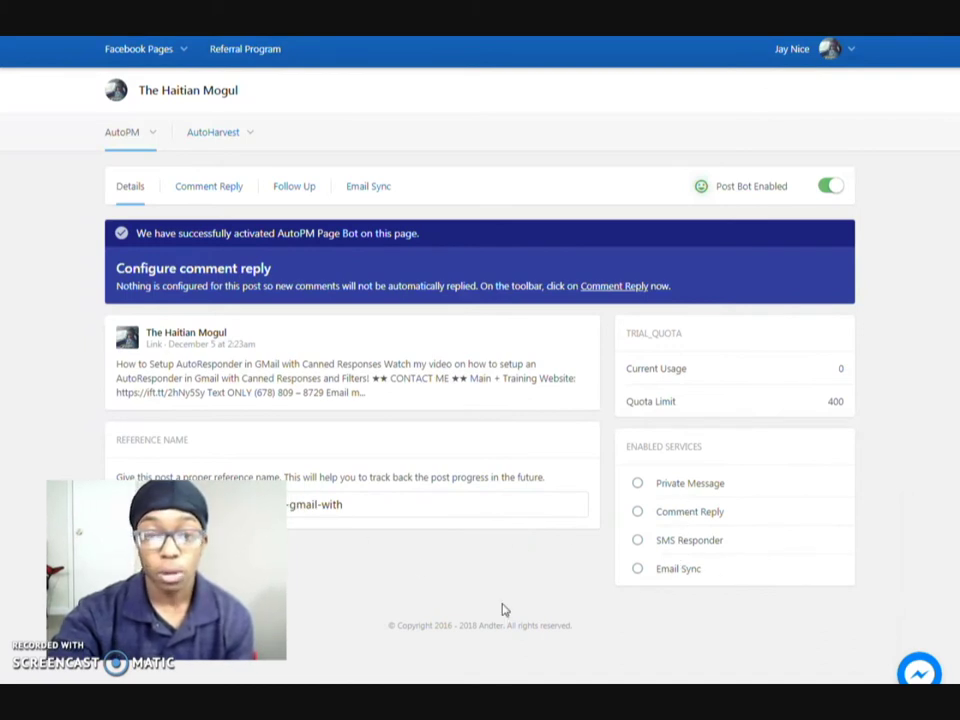
# Step: Set the post's comment replies to use keywords, with pm as the only keyword
pyautogui.click(233, 205)
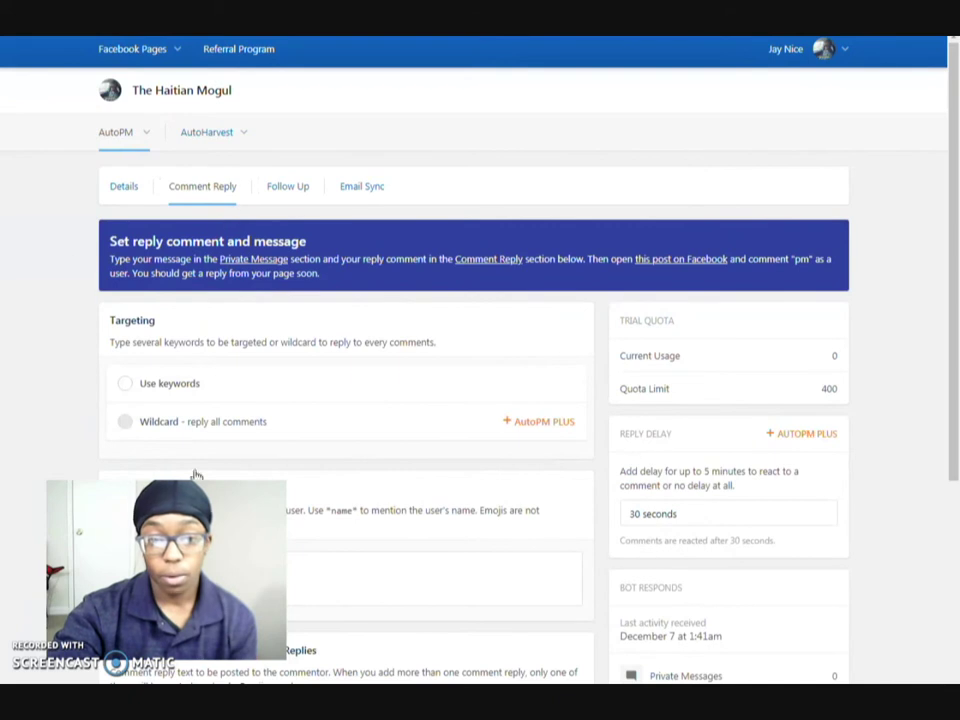
pyautogui.click(125, 383)
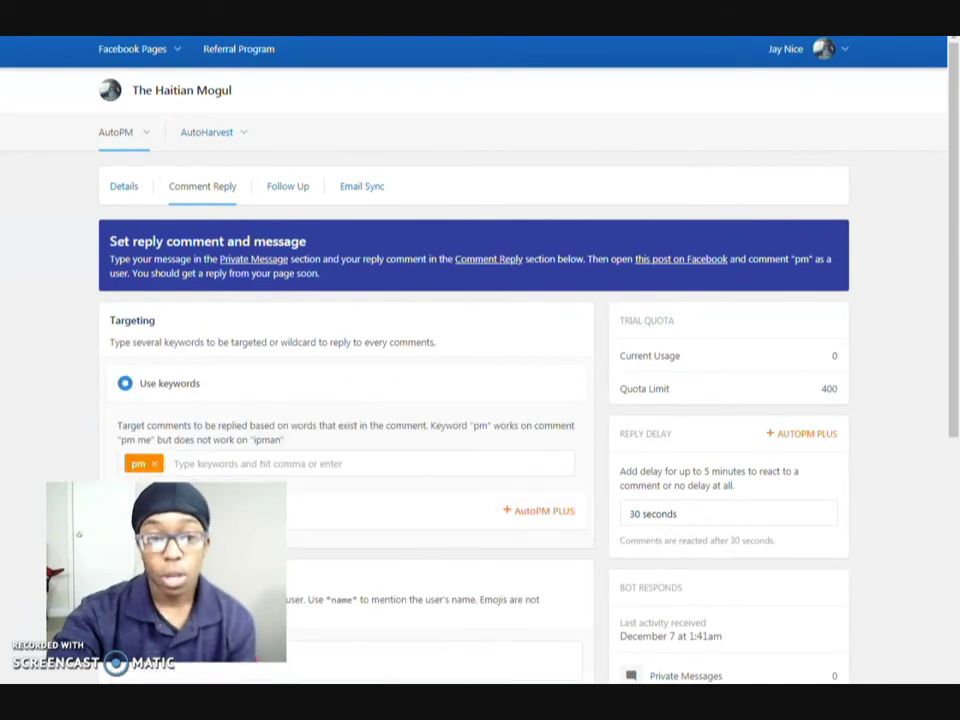
pyautogui.scroll(-3, 82, 341)
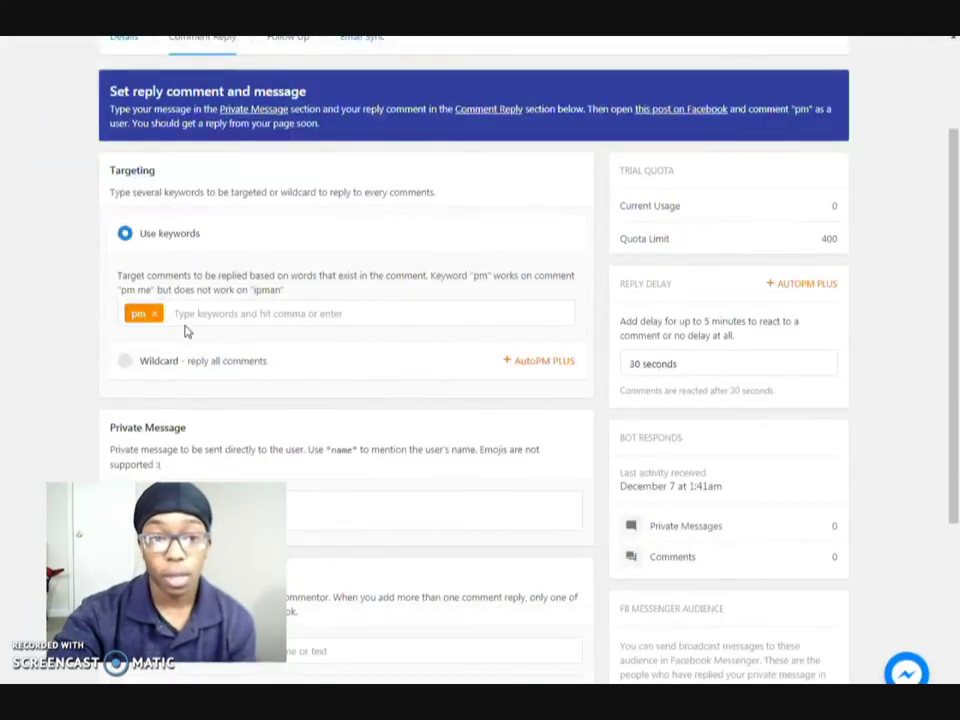
pyautogui.click(199, 315)
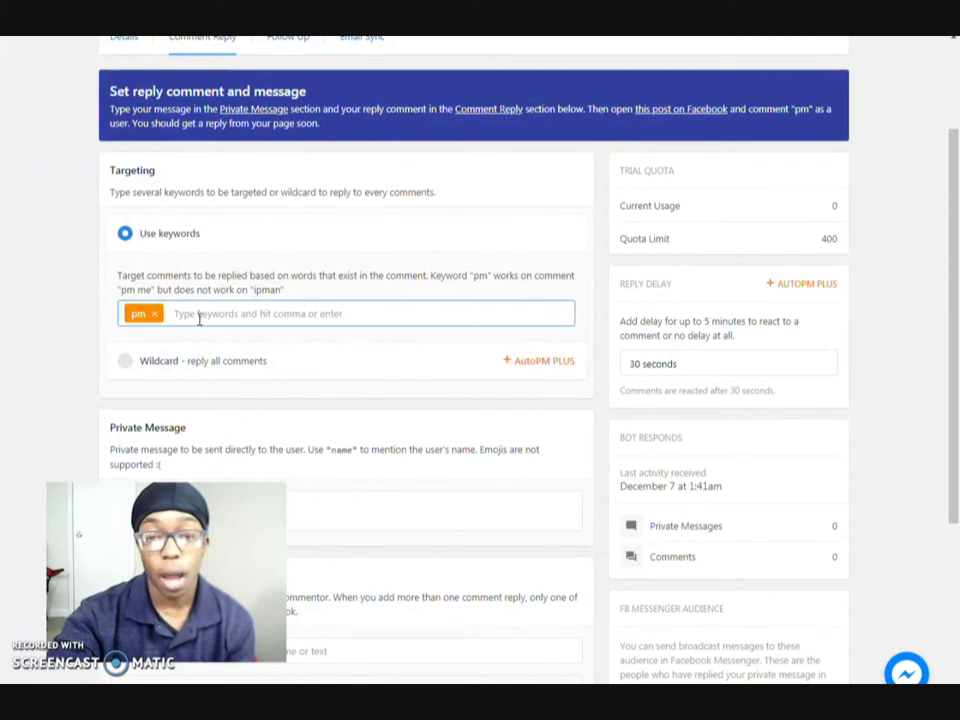
pyautogui.click(60, 317)
pyautogui.scroll(-1, 60, 315)
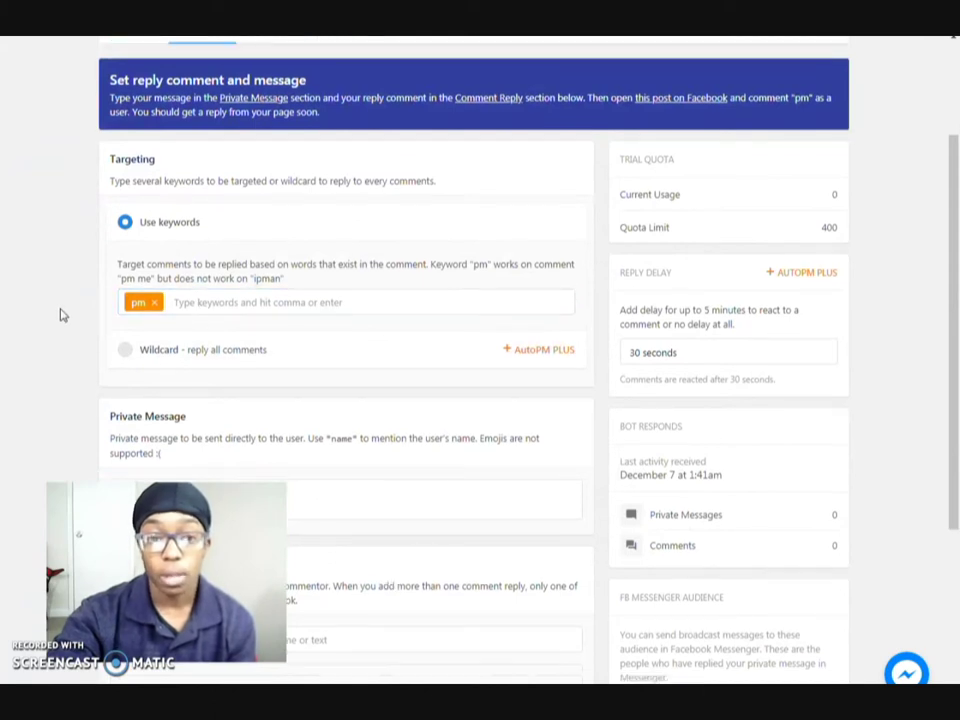
pyautogui.scroll(-3, 62, 315)
# Step: Look over the Private Message field and the comment reply templates
pyautogui.click(172, 362)
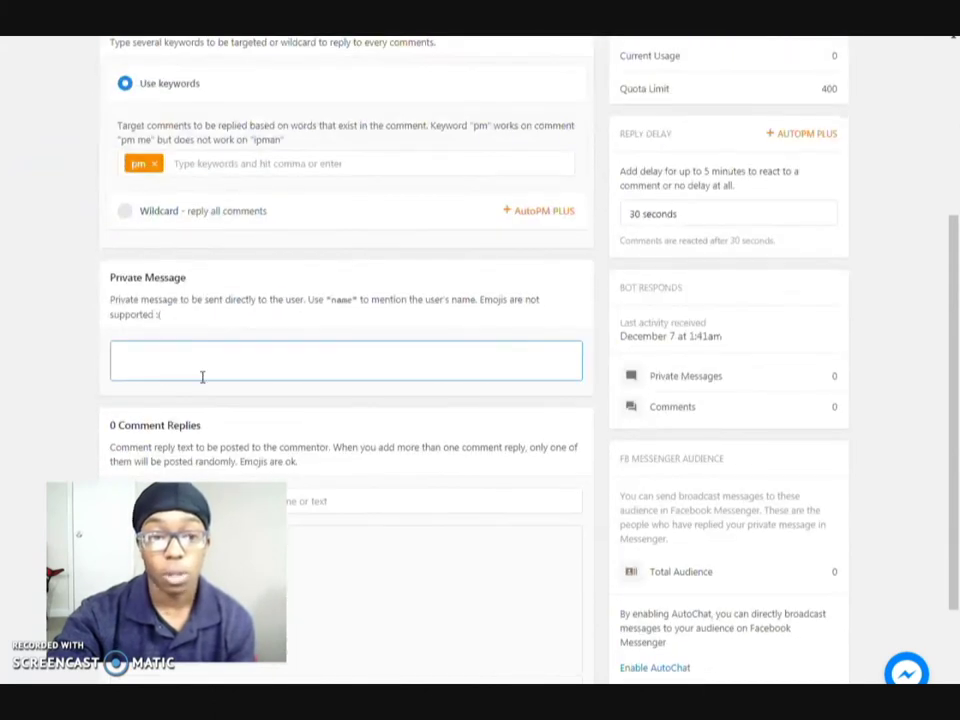
pyautogui.click(364, 495)
pyautogui.scroll(-2, 351, 497)
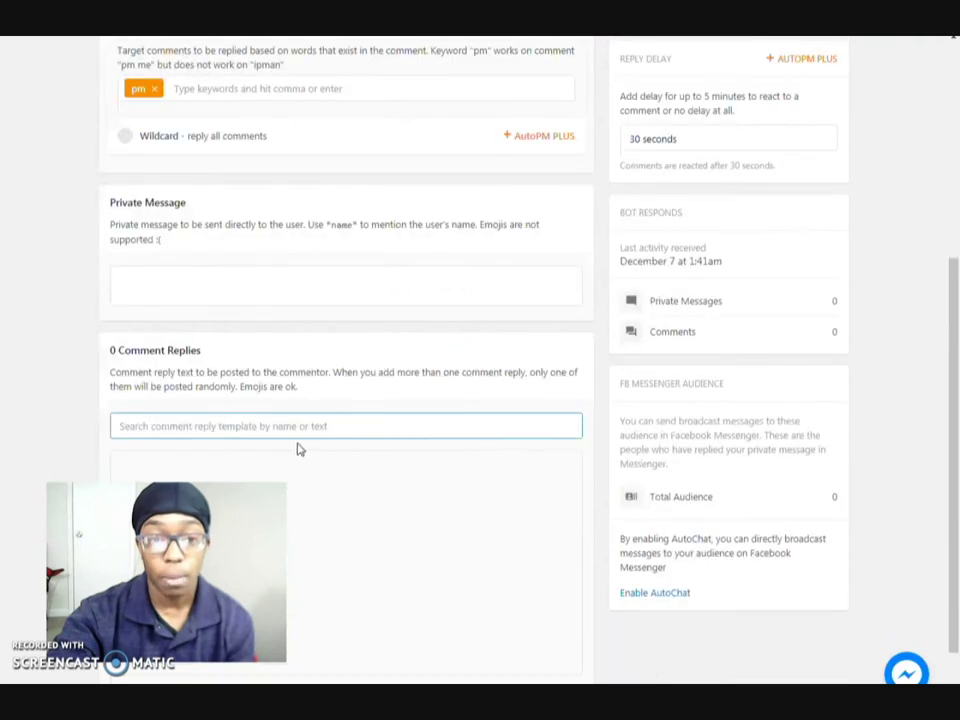
pyautogui.click(167, 279)
pyautogui.scroll(2, 369, 360)
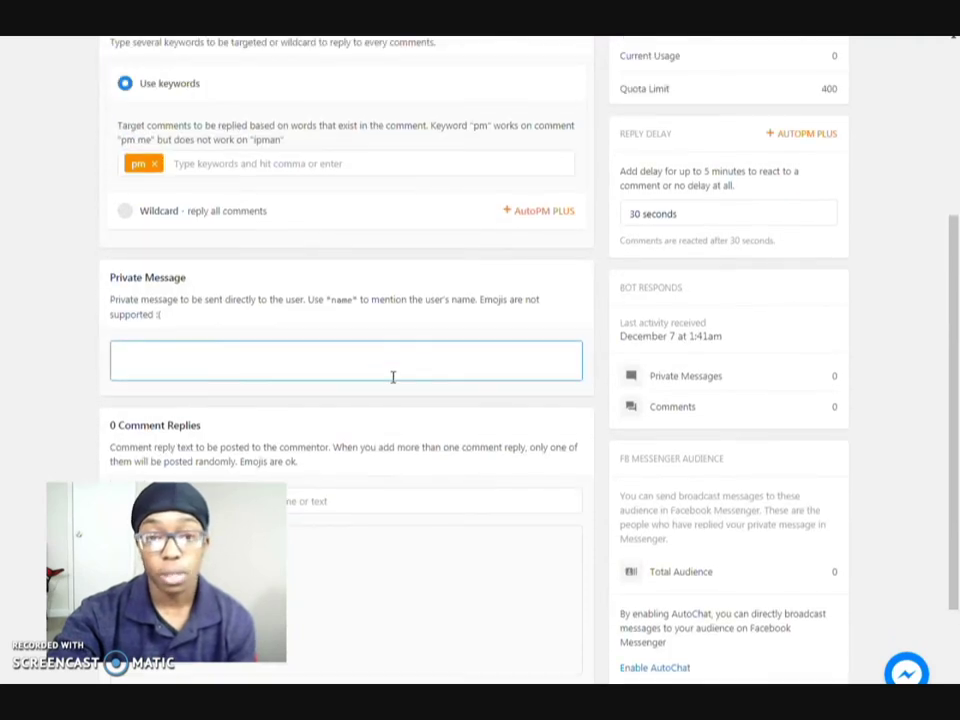
pyautogui.scroll(4, 396, 386)
pyautogui.click(396, 386)
pyautogui.scroll(-2, 403, 386)
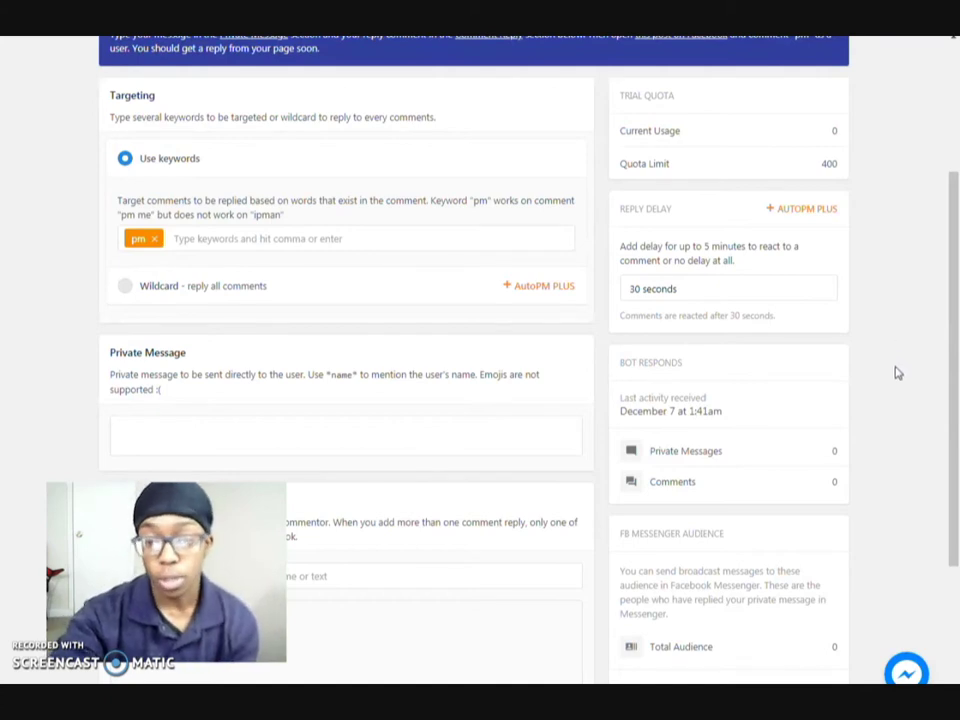
# Step: Check the 30-second Reply Delay setting for the post's replies
pyautogui.scroll(-3, 900, 372)
pyautogui.scroll(2, 896, 392)
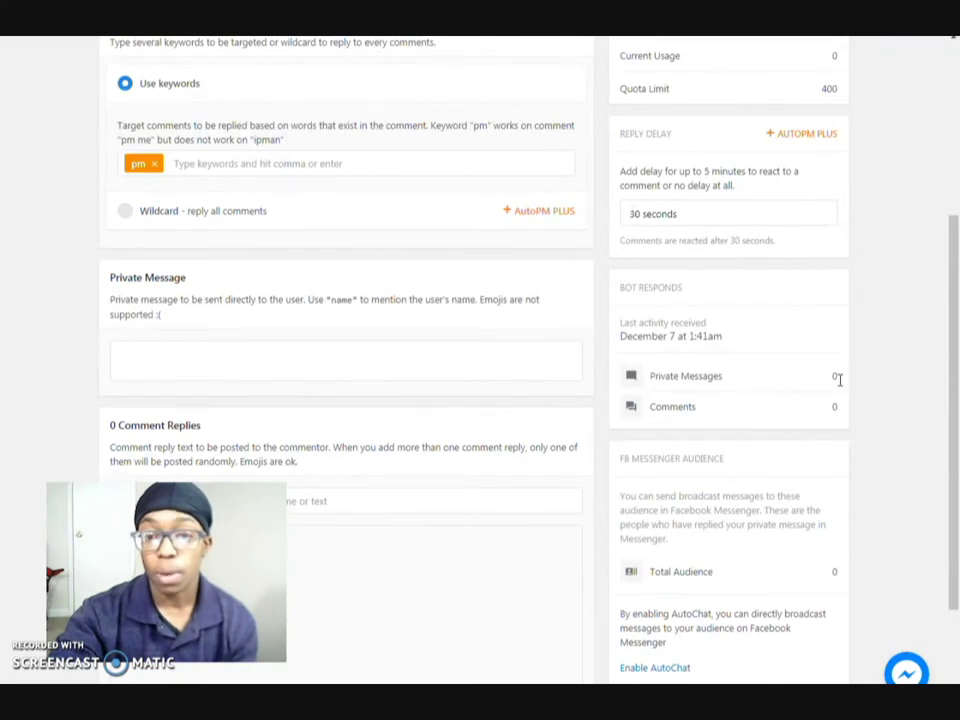
pyautogui.scroll(2, 900, 385)
pyautogui.scroll(1, 893, 389)
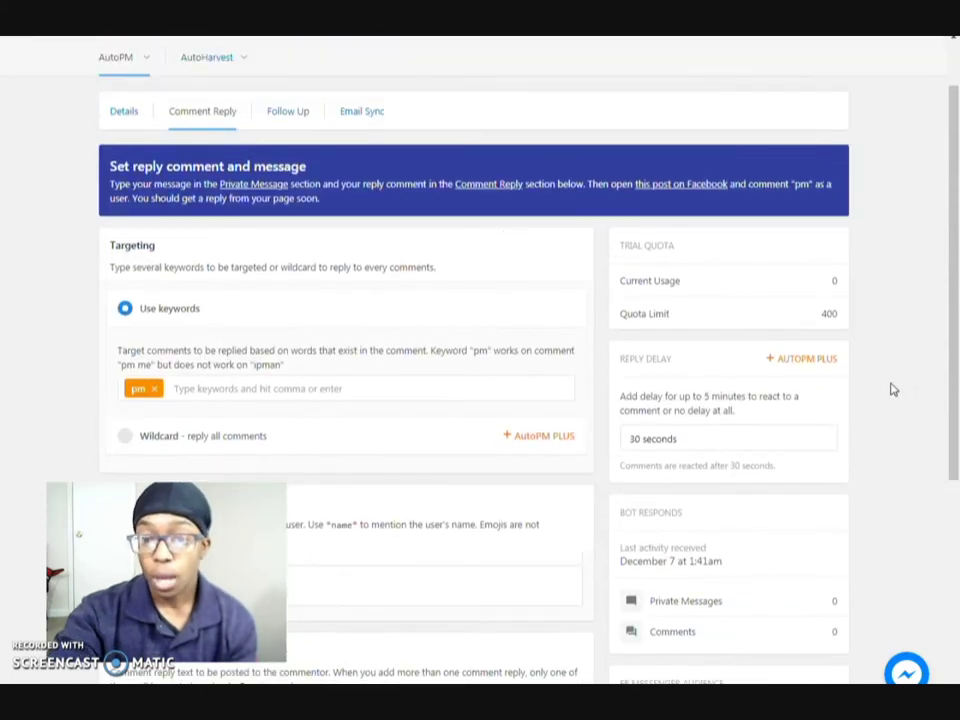
pyautogui.click(711, 439)
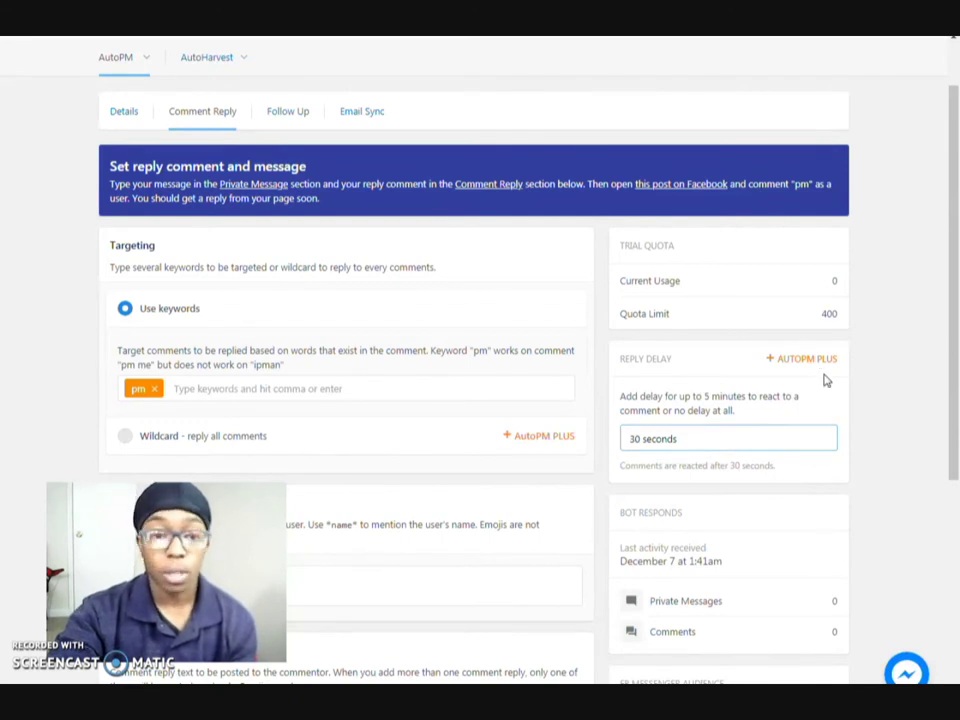
pyautogui.scroll(1, 908, 365)
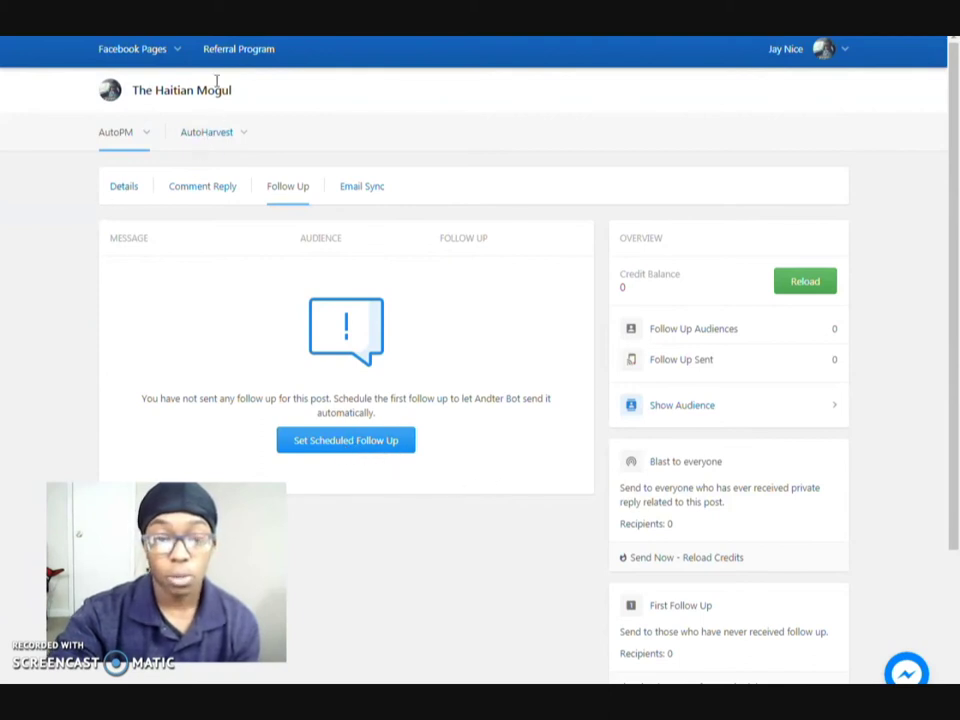
# Step: Switch the GMail AutoResponder post's bot back to Post Bot Disabled and leave AutoPM
pyautogui.click(141, 196)
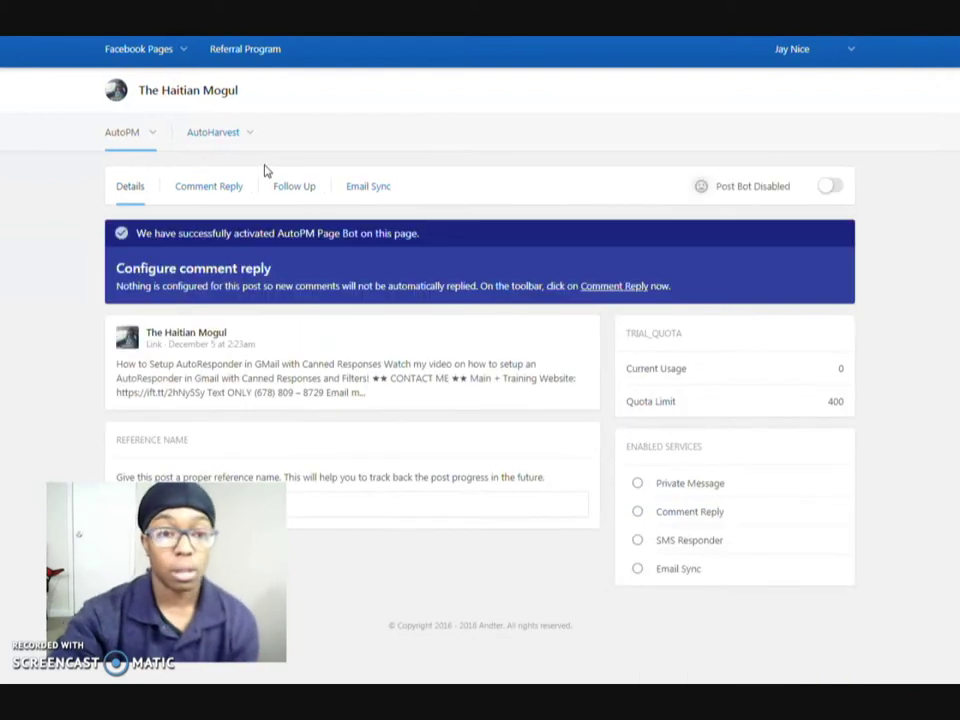
pyautogui.click(832, 188)
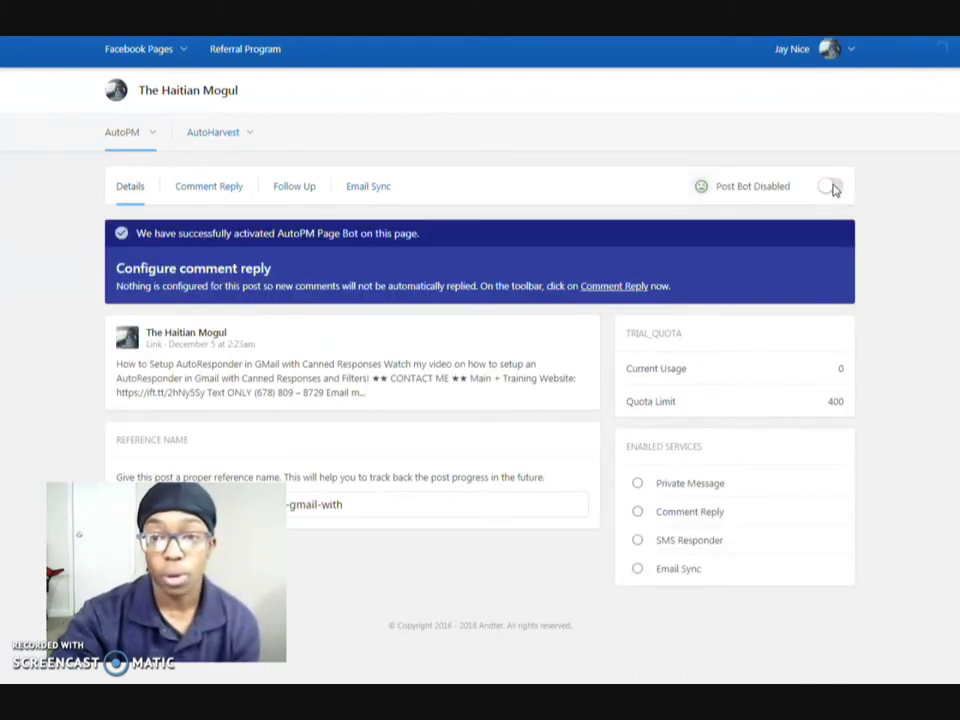
pyautogui.click(252, 52)
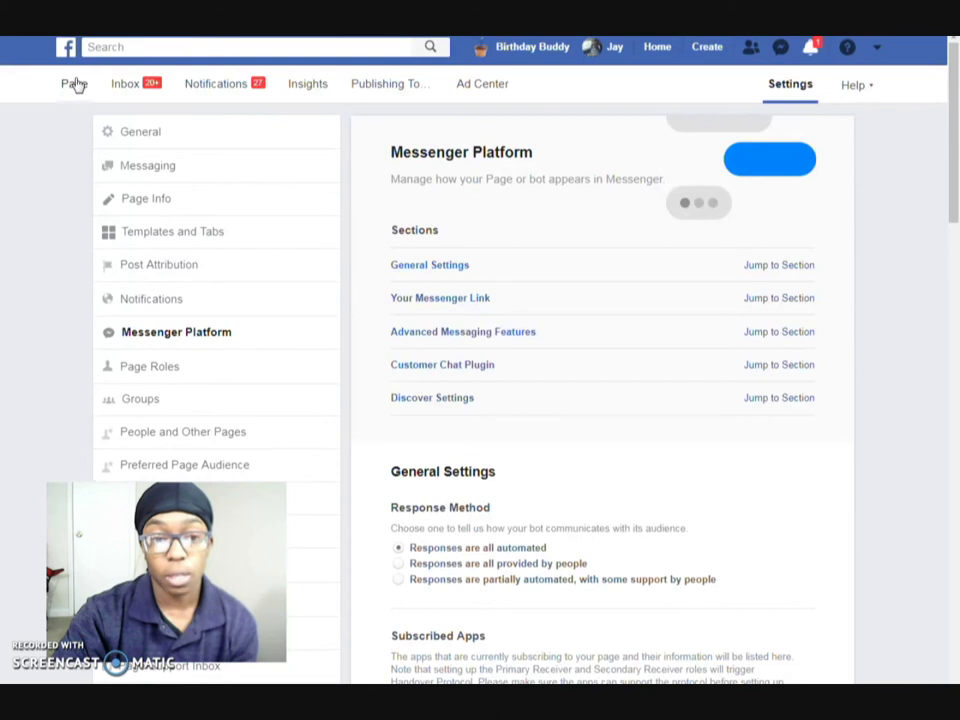
# Step: Go back to The Haitian Mogul page home and browse down to its Recommendations and Reviews
pyautogui.click(75, 85)
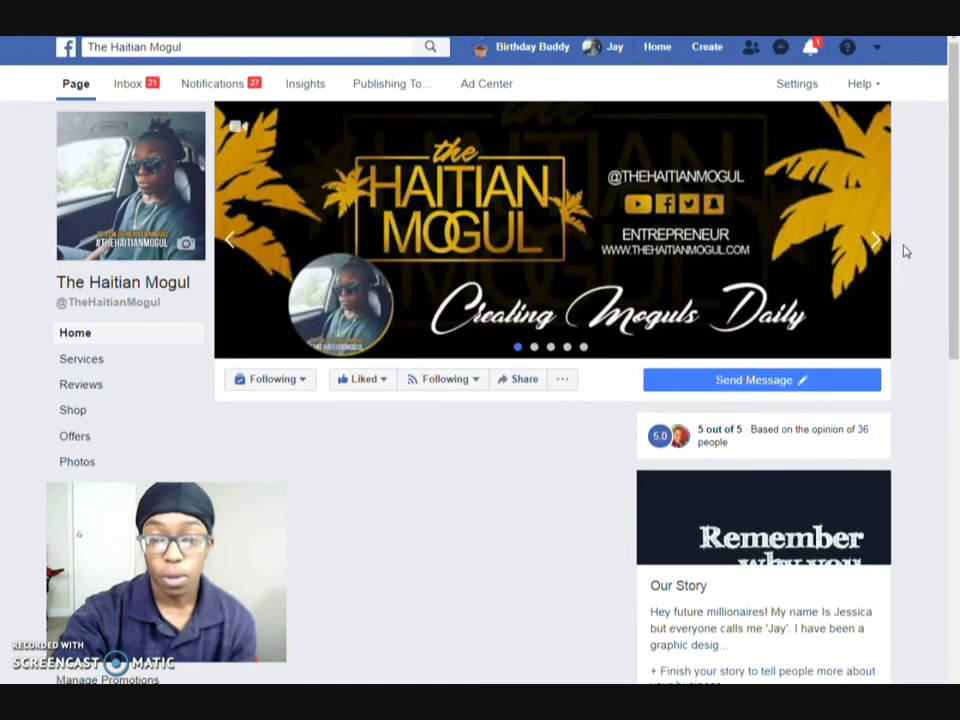
pyautogui.scroll(-2, 911, 242)
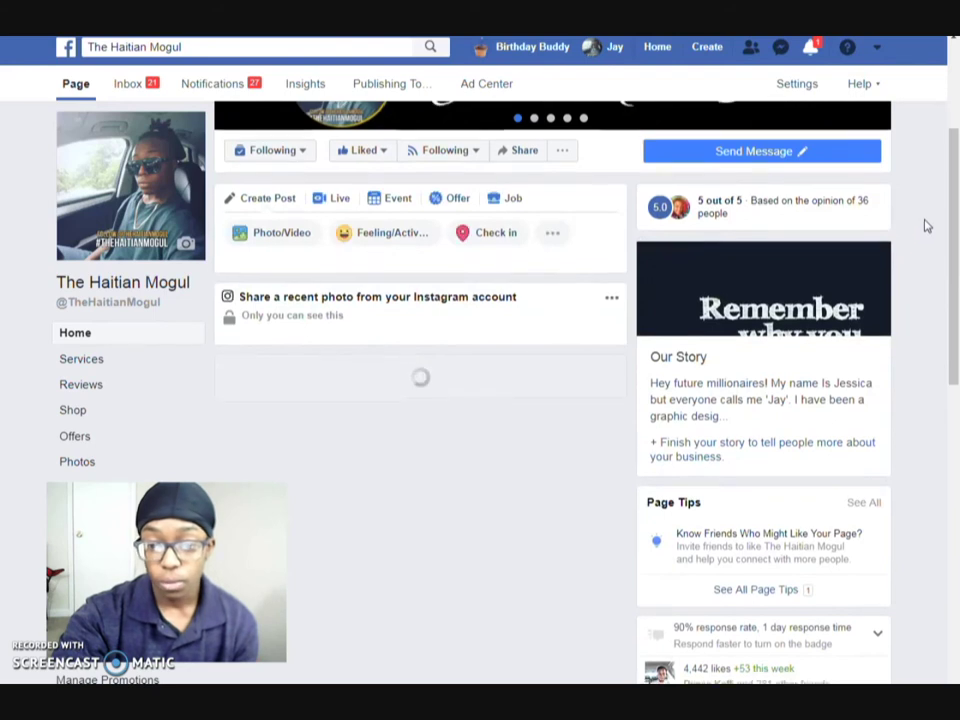
pyautogui.scroll(-3, 927, 225)
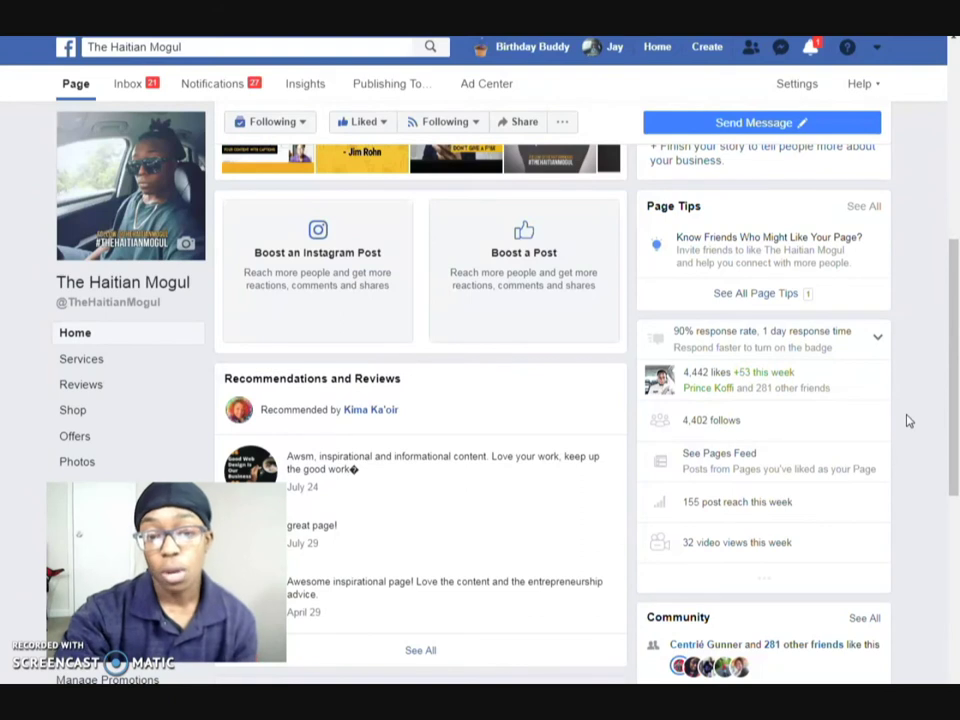
pyautogui.scroll(-3, 911, 411)
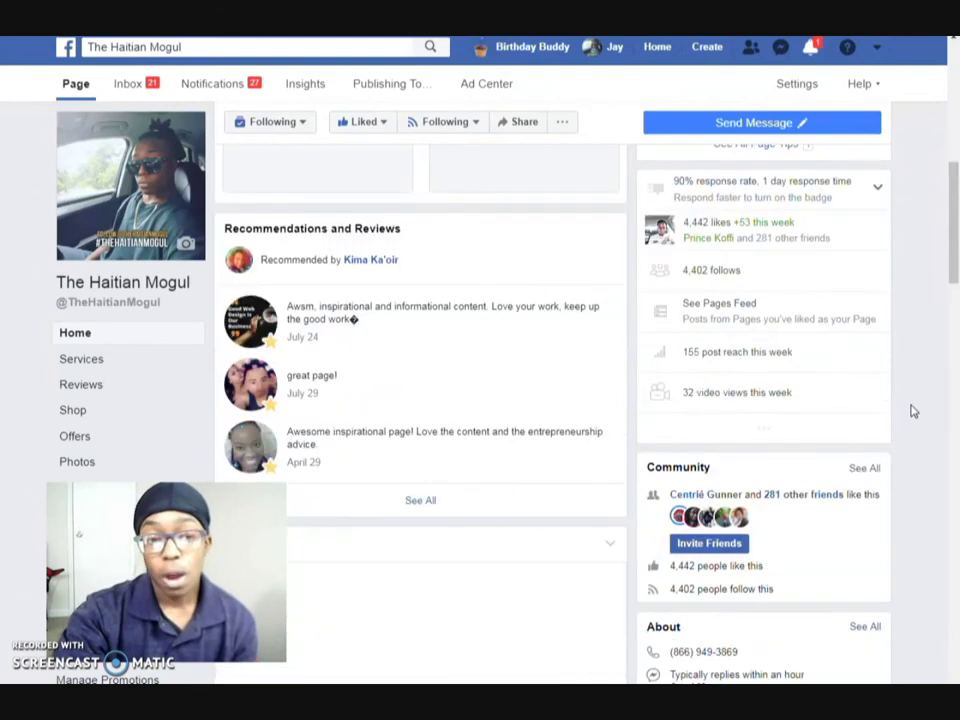